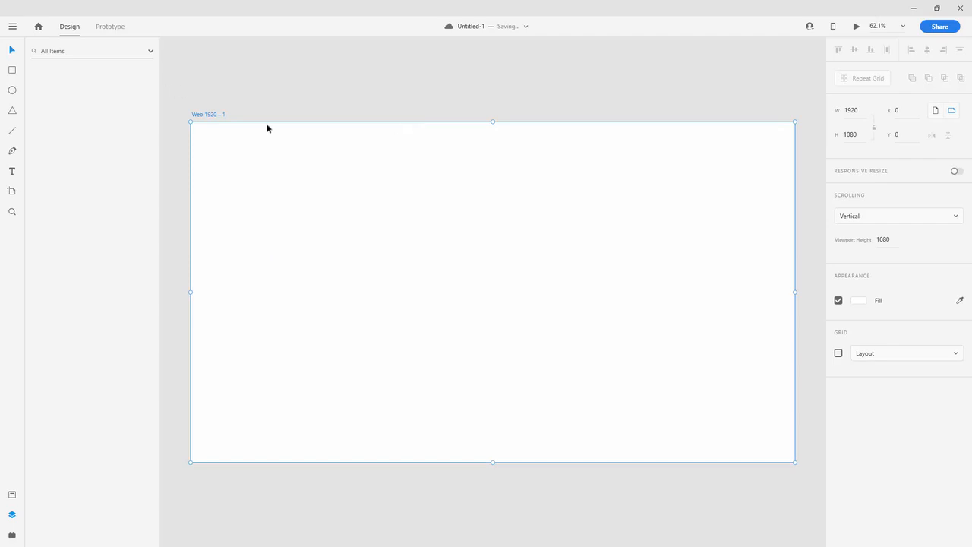
- Rename the artboard as Mood Board
{"action": "double_click", "coordinate": [221, 115]}
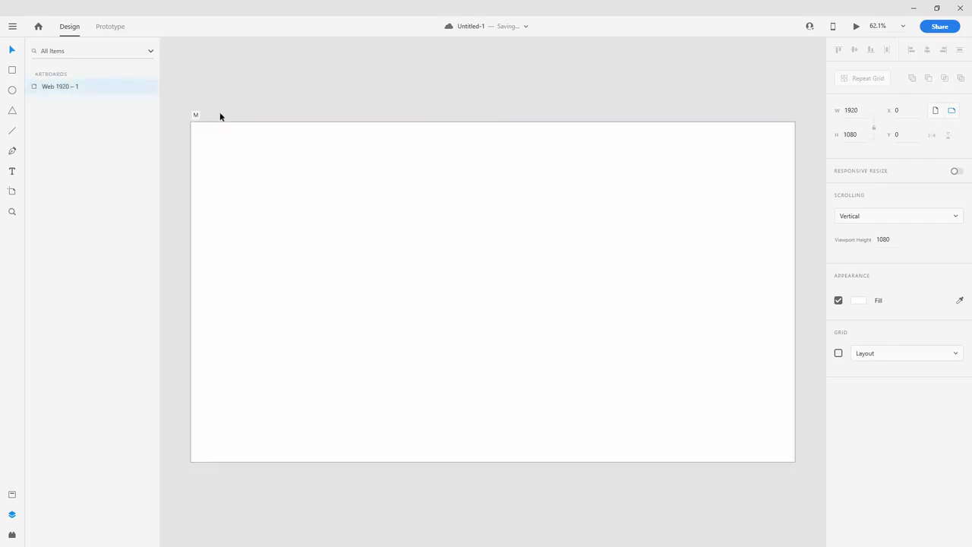
{"action": "type", "text": "Mood Board"}
{"action": "key", "text": "Return"}
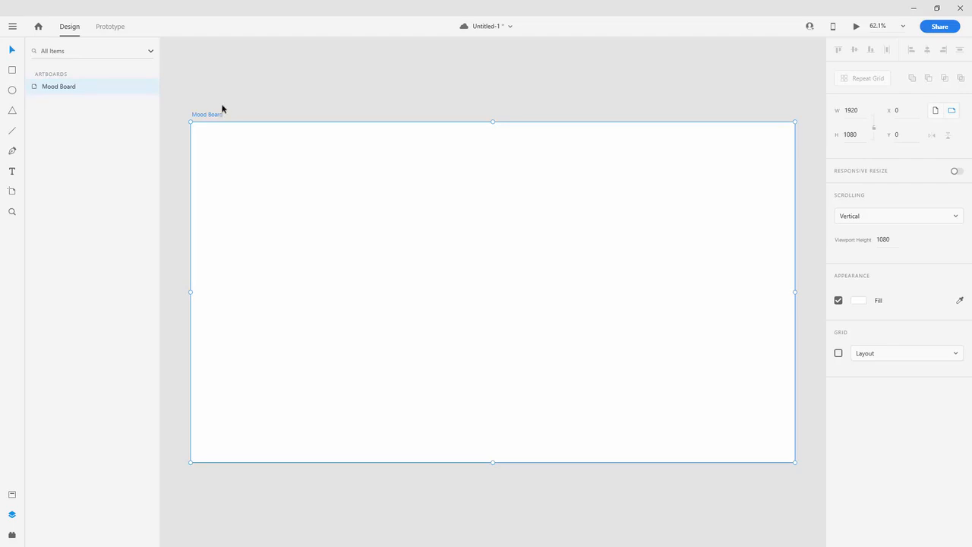
{"action": "left_click", "coordinate": [228, 103]}
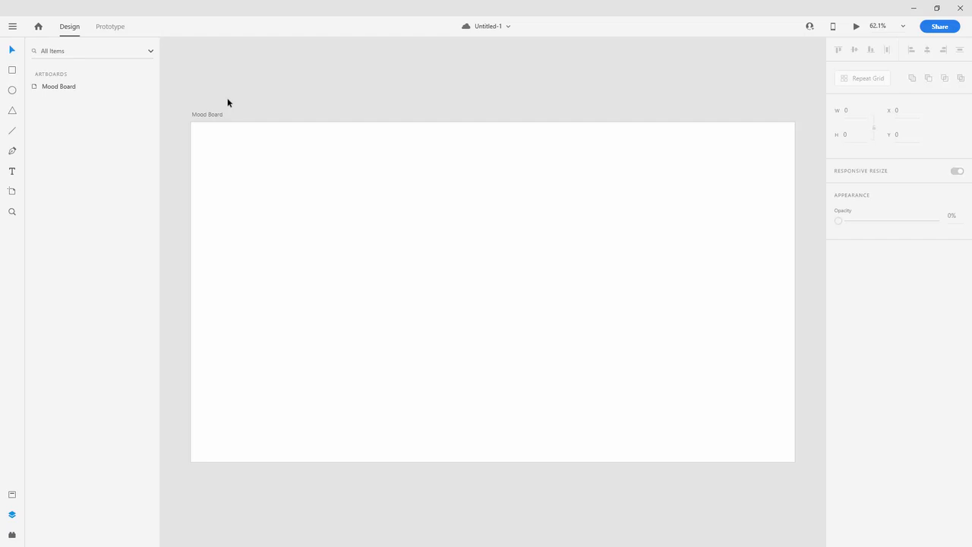
- Draw a rectangle about 459 by 240 in the artboard's upper-left corner and repeat it into a grid of two columns and three rows
{"action": "left_click", "coordinate": [12, 76]}
{"action": "left_click_drag", "start_coordinate": [275, 158], "coordinate": [345, 203]}
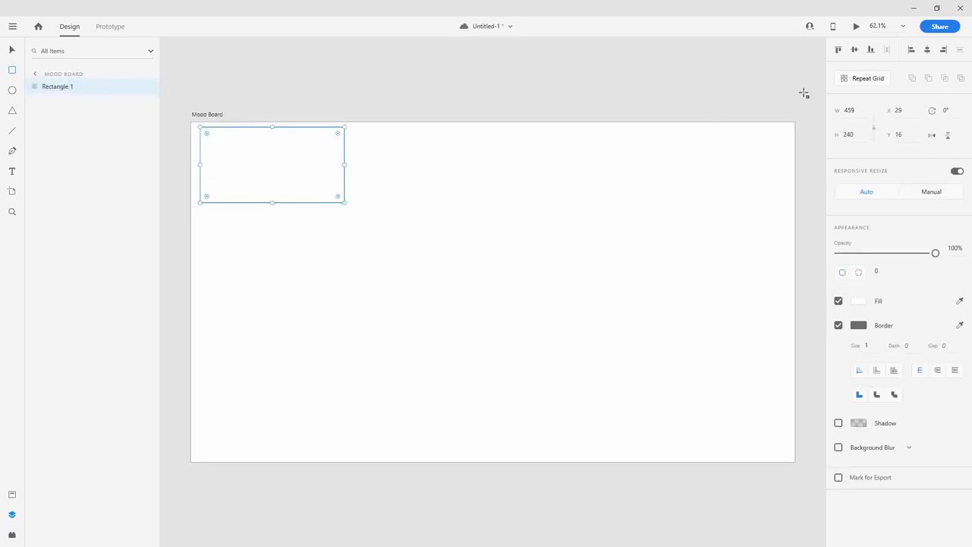
{"action": "left_click", "coordinate": [879, 84]}
{"action": "left_click_drag", "start_coordinate": [344, 168], "coordinate": [497, 166]}
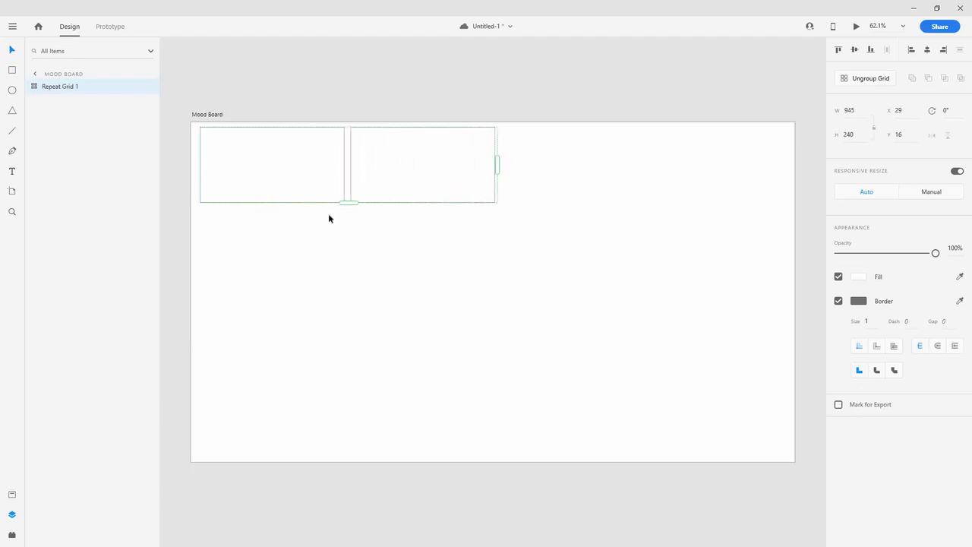
{"action": "left_click_drag", "start_coordinate": [346, 204], "coordinate": [350, 367]}
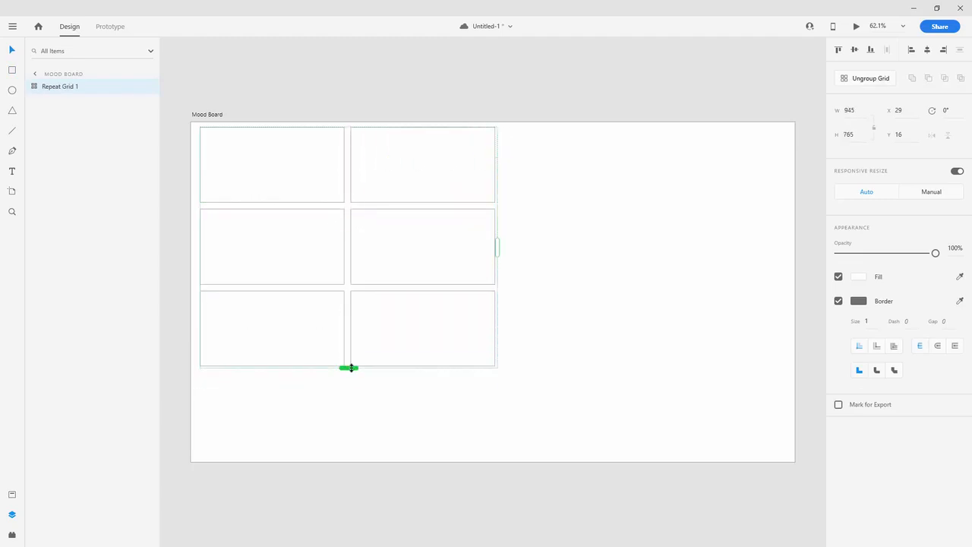
- Ungroup the repeat grid and scale the six rectangles up together to about 631 by 330 each
{"action": "left_click", "coordinate": [854, 81]}
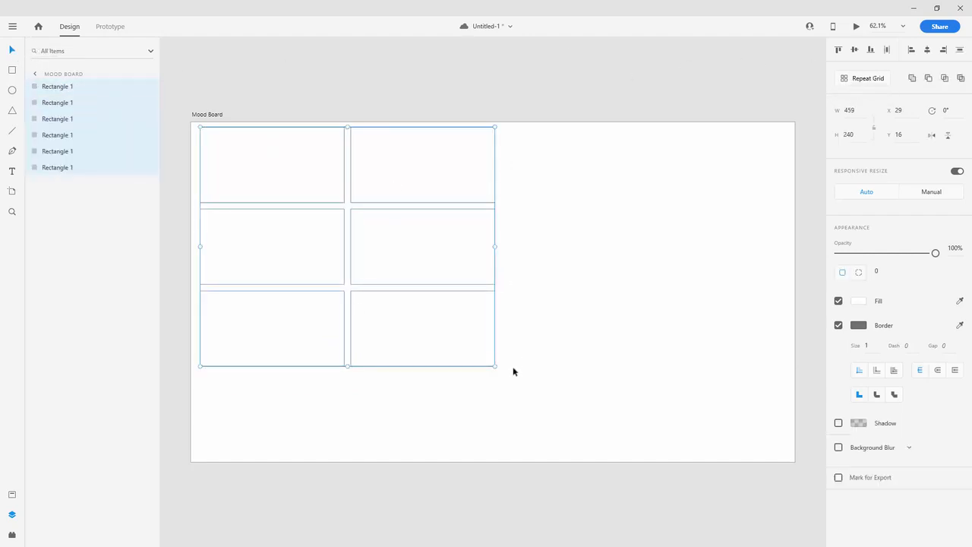
{"action": "left_click_drag", "start_coordinate": [494, 366], "coordinate": [606, 455]}
{"action": "left_click", "coordinate": [444, 99]}
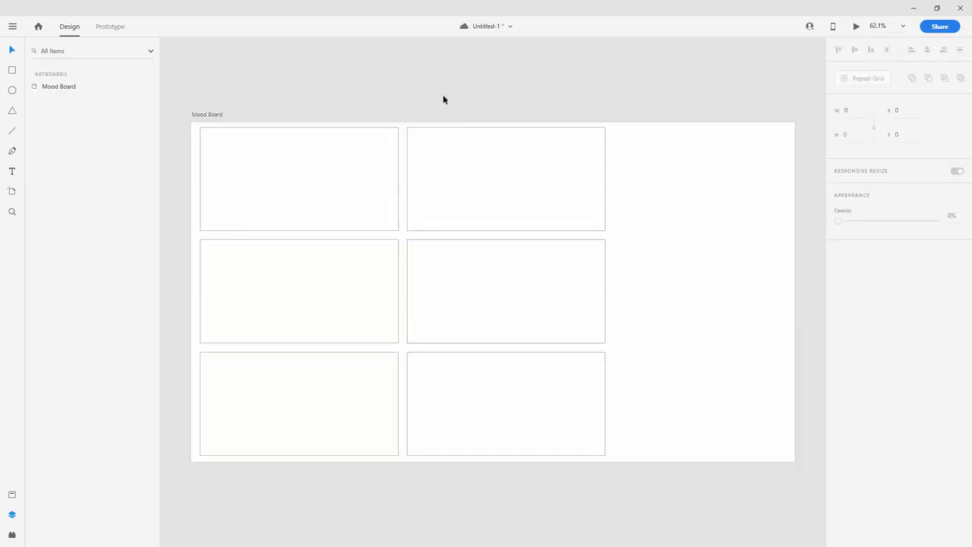
- Remove the border from all six rectangles
{"action": "left_click", "coordinate": [391, 173]}
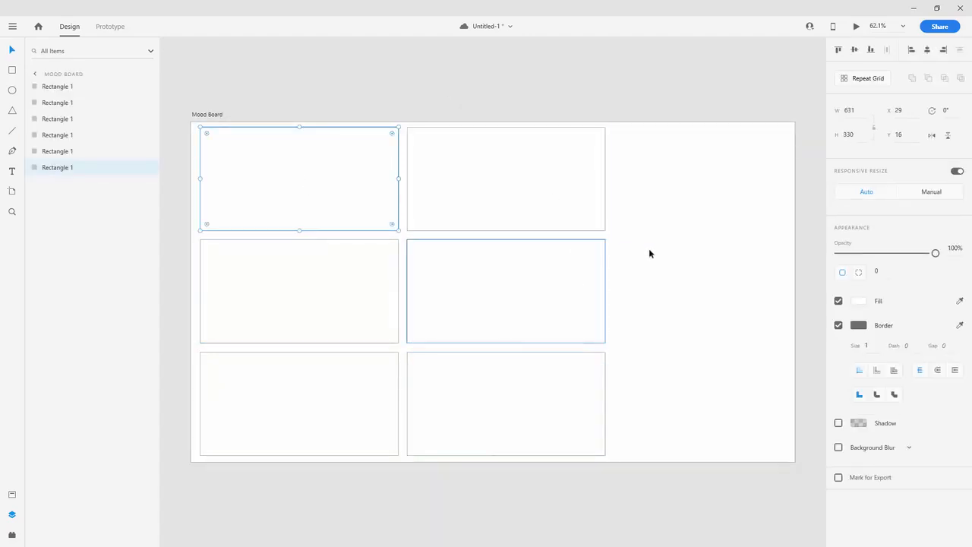
{"action": "left_click", "coordinate": [620, 151]}
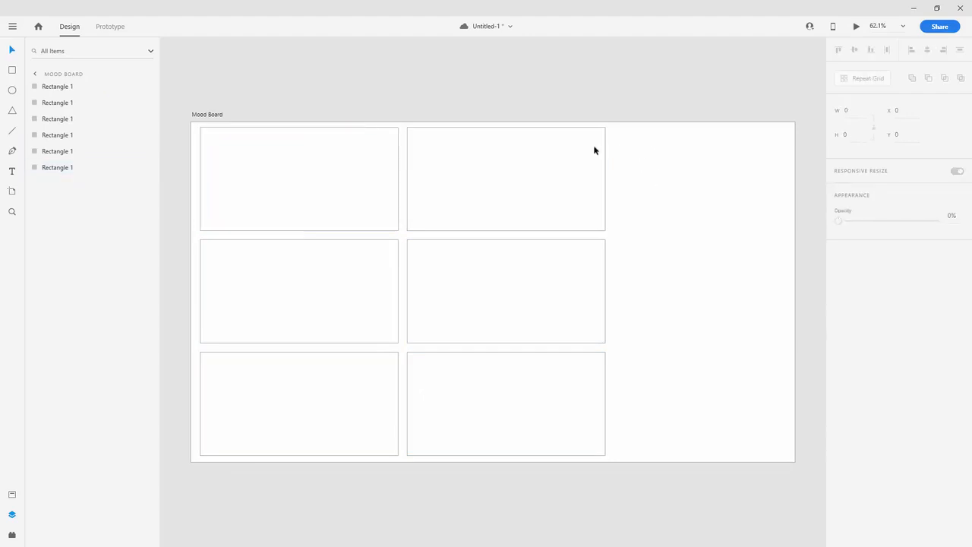
{"action": "left_click_drag", "start_coordinate": [629, 146], "coordinate": [320, 441]}
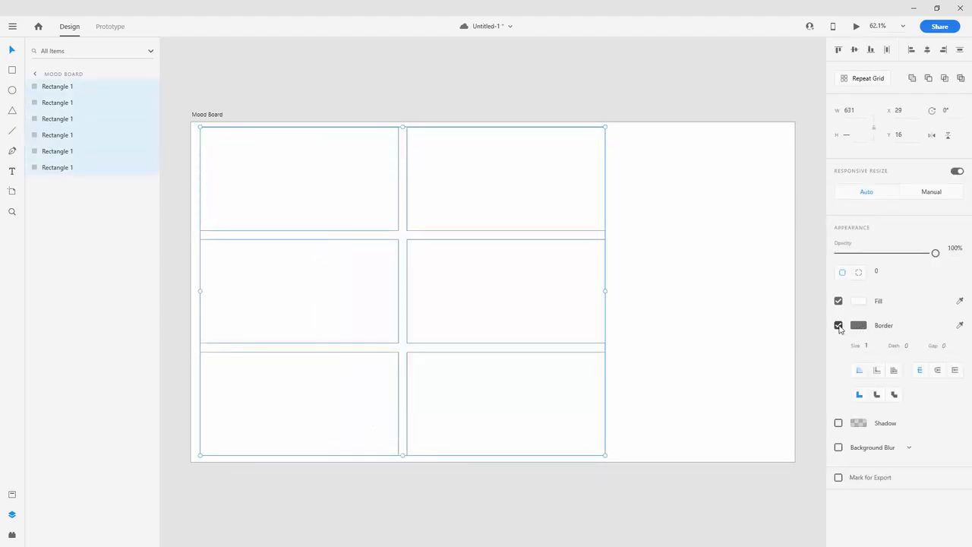
{"action": "left_click", "coordinate": [839, 326]}
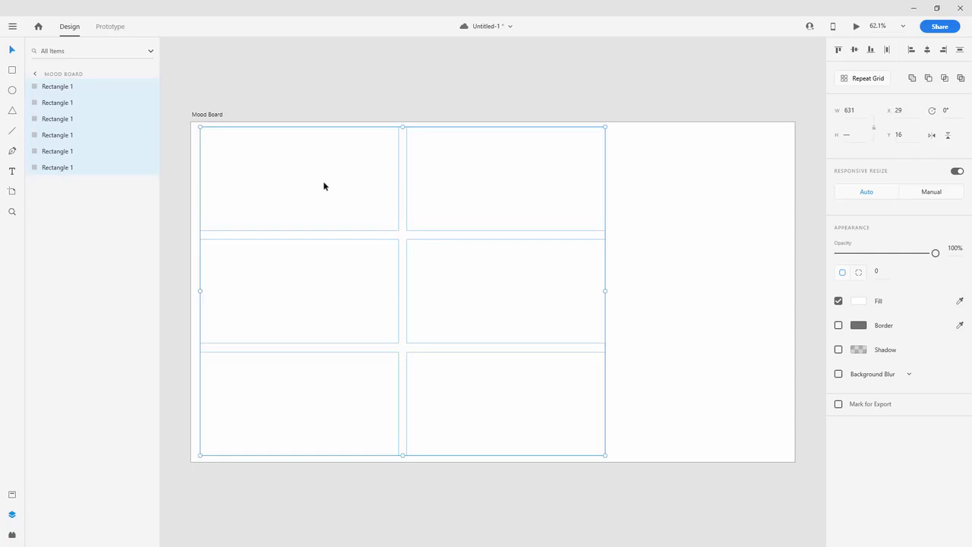
- Fill the two top-row rectangles with the striped pillow photo and the white bedroom desk photo
{"action": "left_click", "coordinate": [343, 204]}
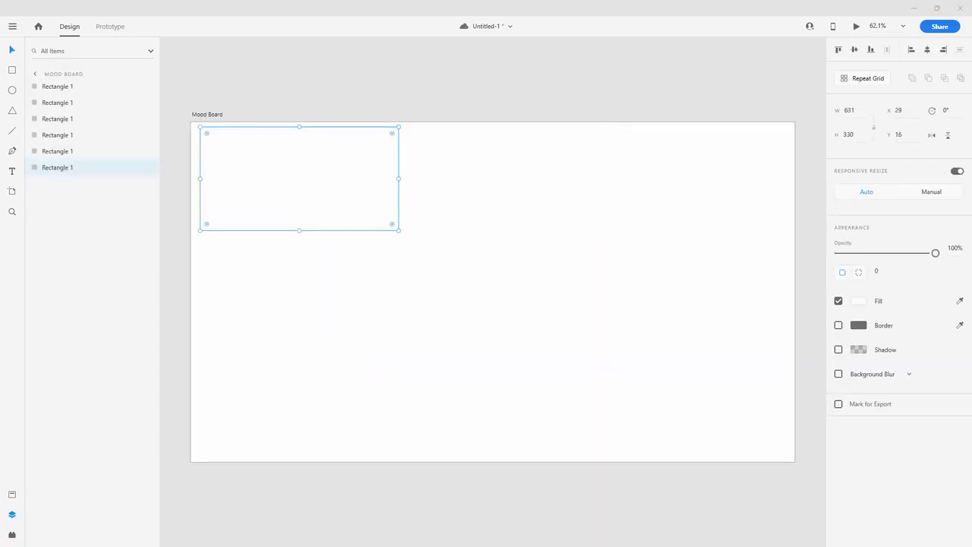
{"action": "left_click_drag", "start_coordinate": [967, 151], "coordinate": [369, 170]}
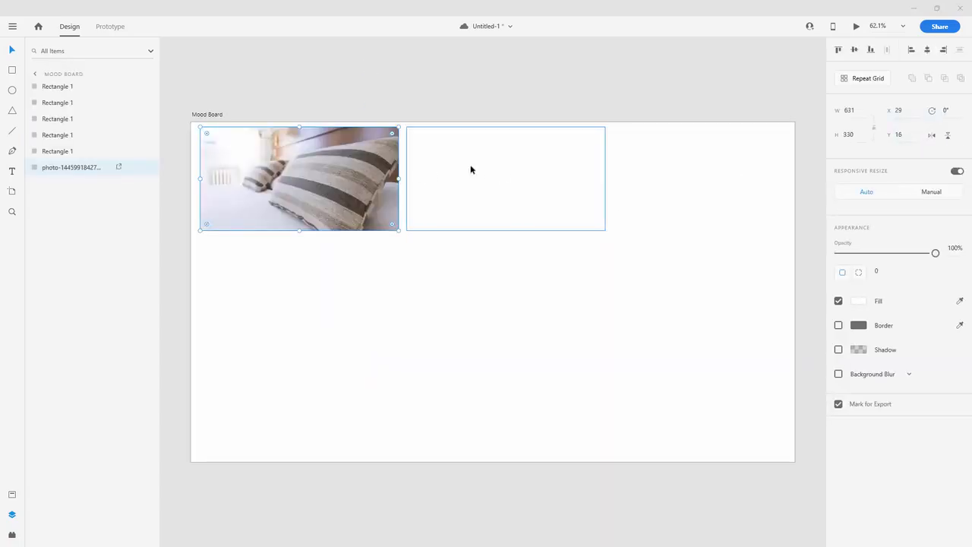
{"action": "left_click", "coordinate": [471, 168]}
{"action": "left_click_drag", "start_coordinate": [864, 180], "coordinate": [537, 171]}
{"action": "left_click", "coordinate": [343, 276]}
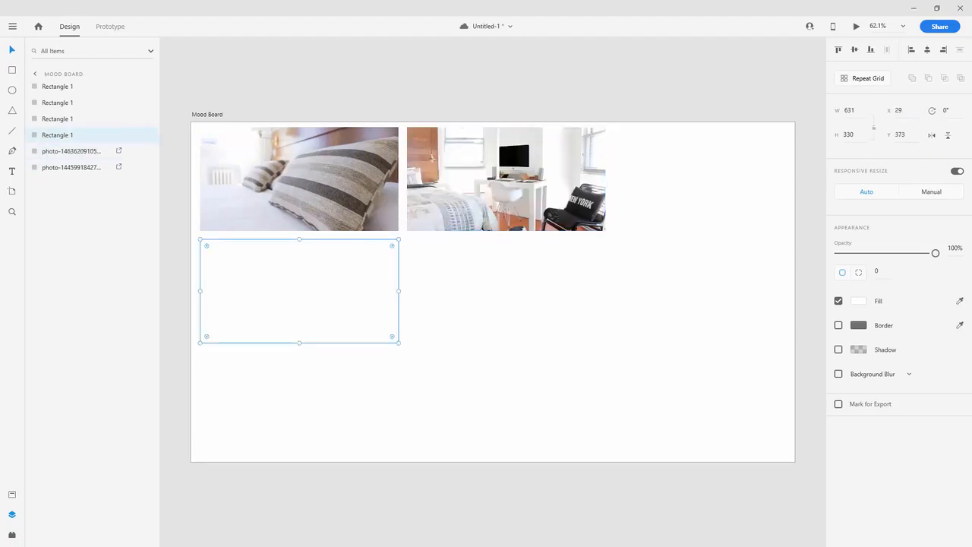
- Switch to Unsplash in the browser, search for "room" photos and look through the results
{"action": "key", "text": "alt+Tab"}
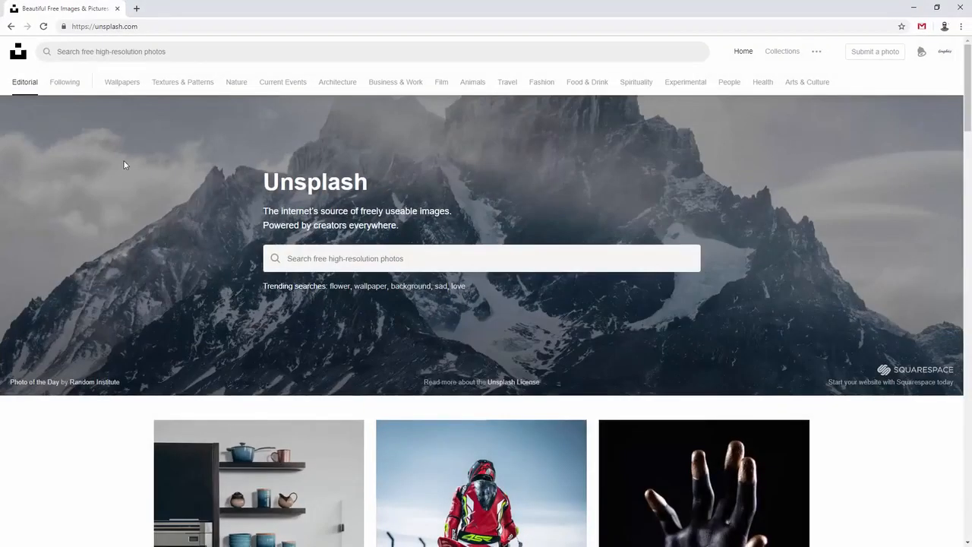
{"action": "left_click", "coordinate": [163, 50]}
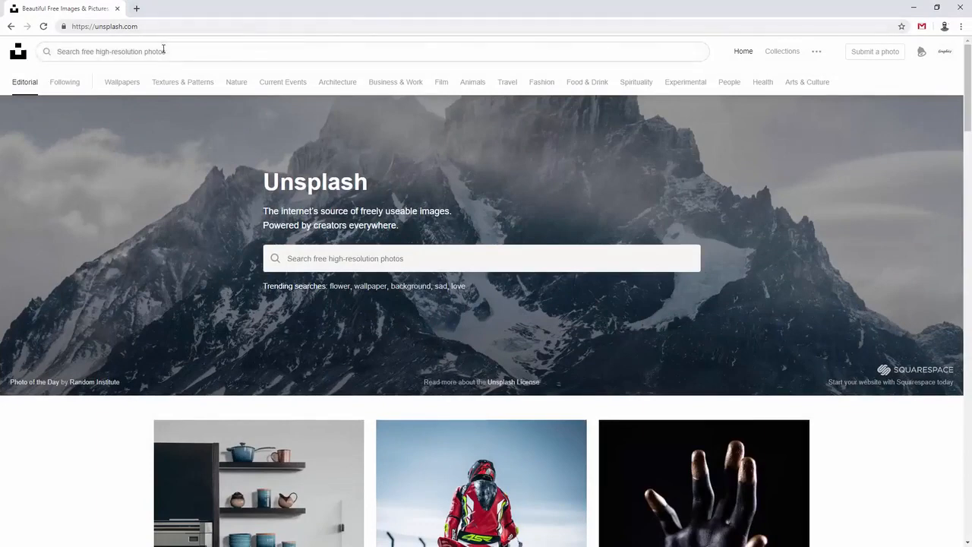
{"action": "type", "text": "room"}
{"action": "key", "text": "Return"}
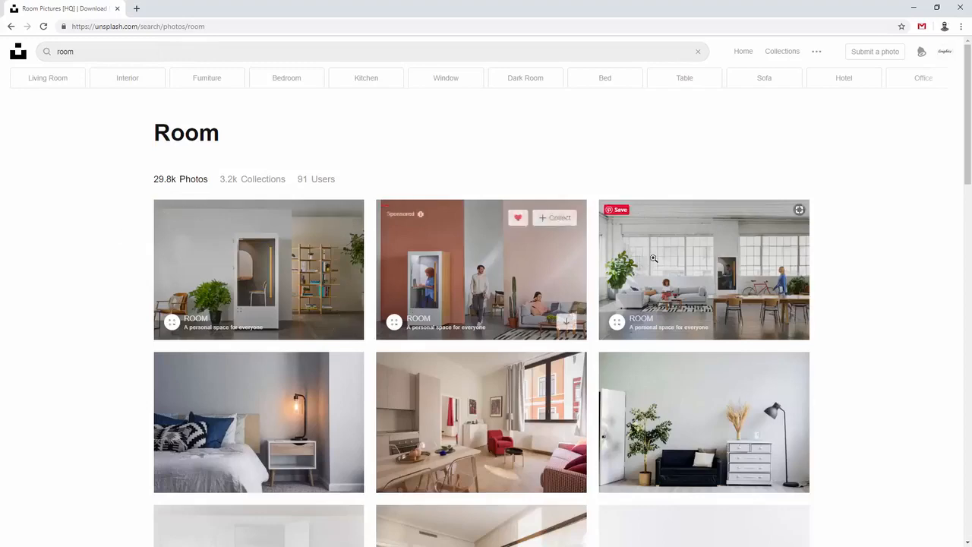
{"action": "scroll", "coordinate": [76, 334], "scroll_direction": "down", "scroll_amount": 4}
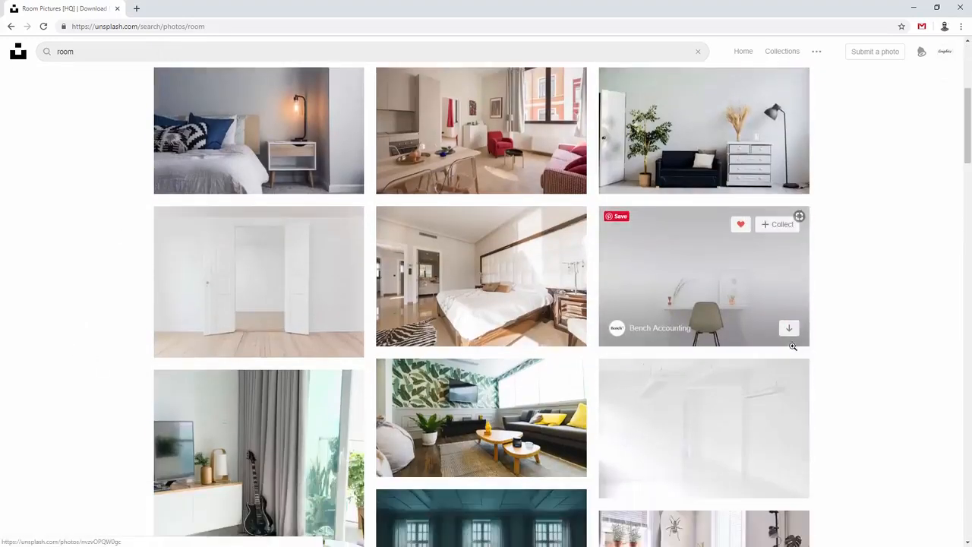
{"action": "scroll", "coordinate": [793, 346], "scroll_direction": "down", "scroll_amount": 7}
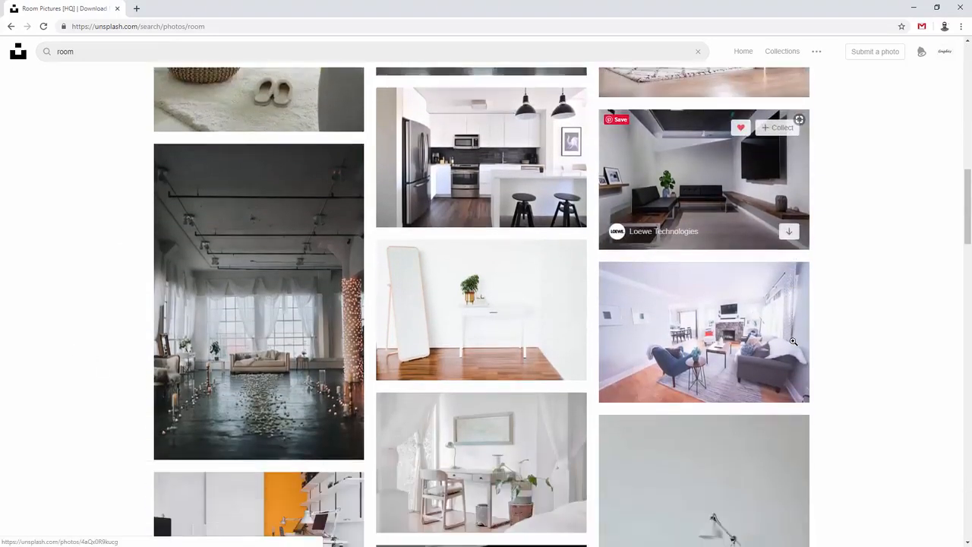
{"action": "scroll", "coordinate": [793, 341], "scroll_direction": "down", "scroll_amount": 2}
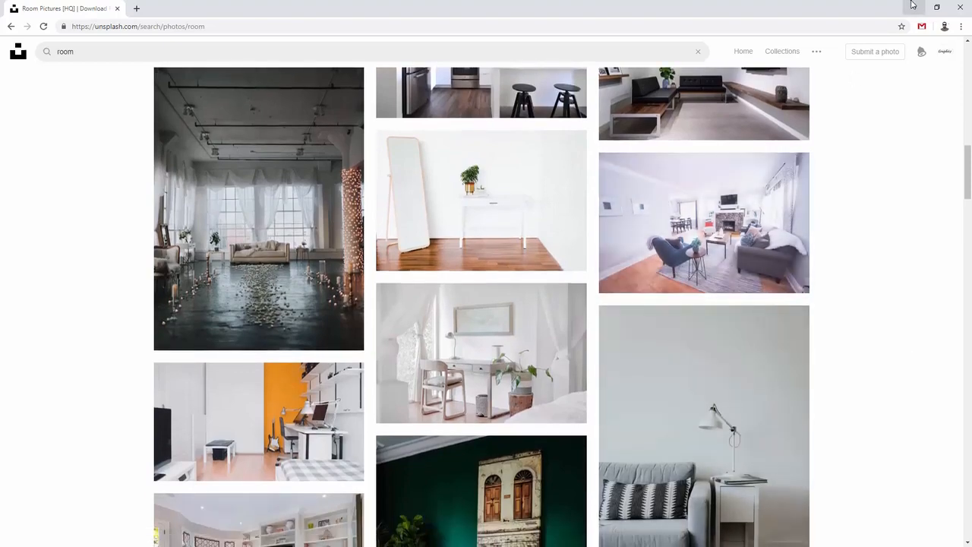
{"action": "left_click", "coordinate": [912, 6]}
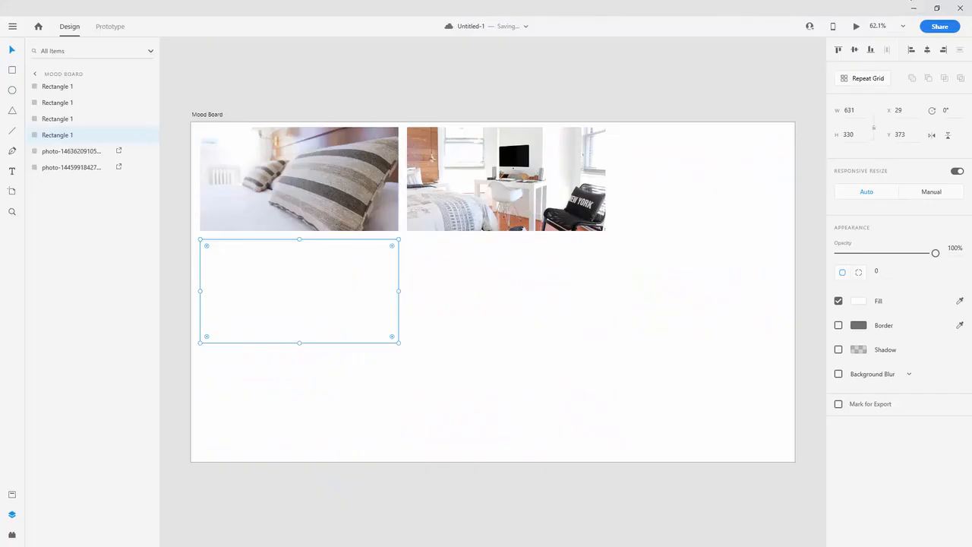
- Fill the four remaining rectangles with the dark chair room, piano and armchair, white chair, and white counter photos
{"action": "left_click_drag", "start_coordinate": [733, 212], "coordinate": [357, 288]}
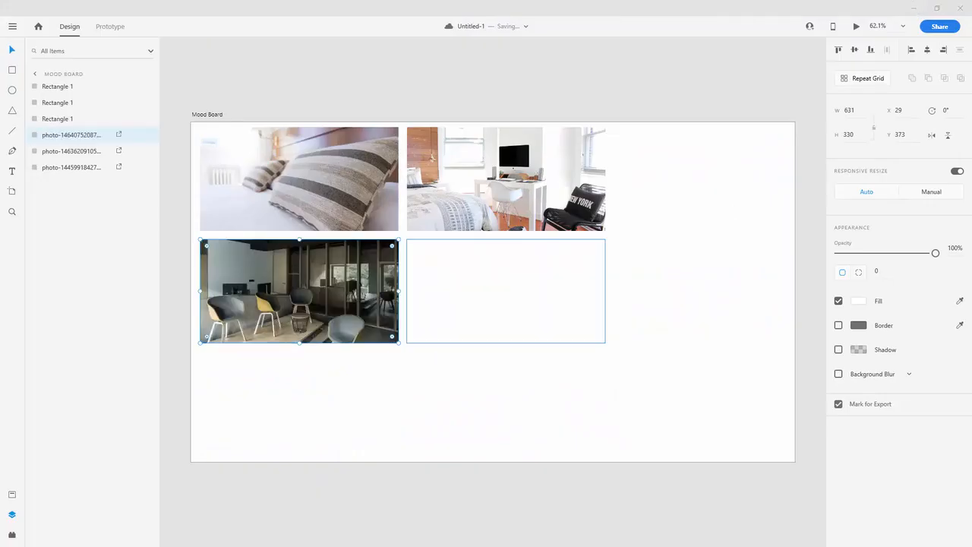
{"action": "left_click_drag", "start_coordinate": [900, 207], "coordinate": [560, 263]}
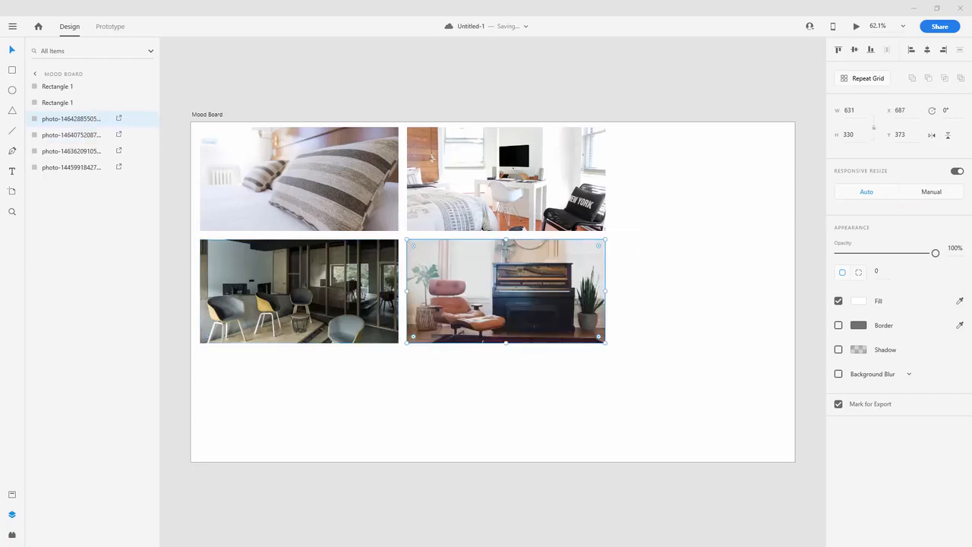
{"action": "left_click_drag", "start_coordinate": [908, 217], "coordinate": [363, 390]}
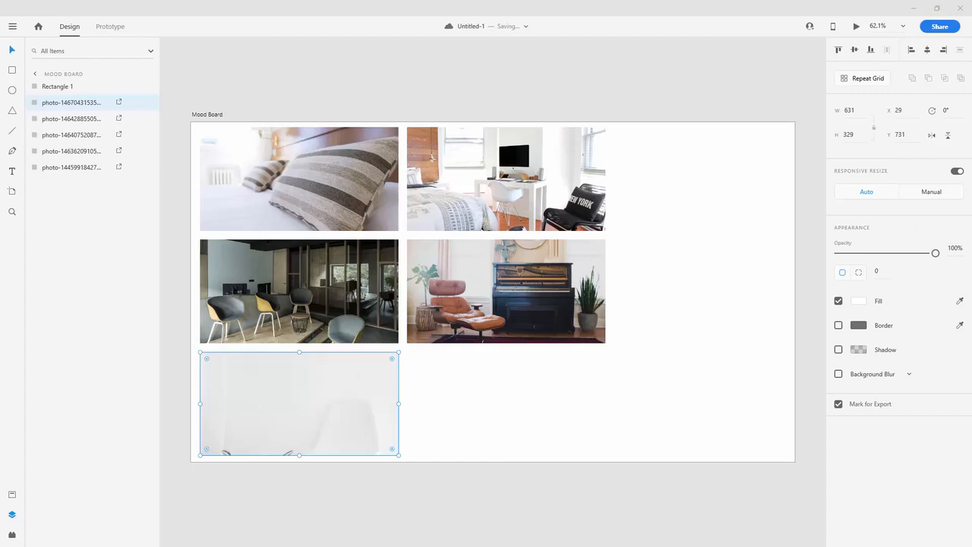
{"action": "left_click_drag", "start_coordinate": [885, 226], "coordinate": [459, 396]}
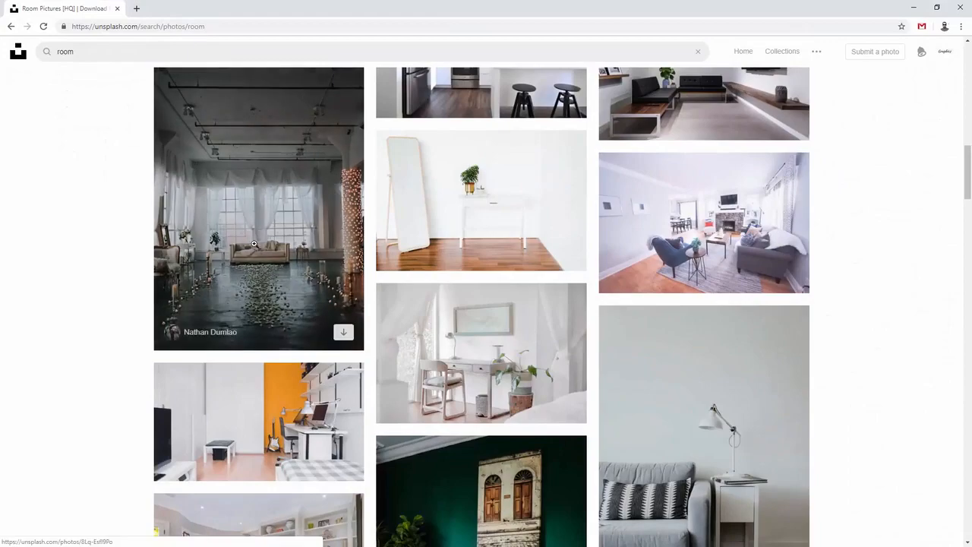
- Copy the Unsplash photo of the white ROOM booth beside a plant and bookshelf, and paste it onto the Mood Board artboard
{"action": "scroll", "coordinate": [242, 250], "scroll_direction": "up", "scroll_amount": 5}
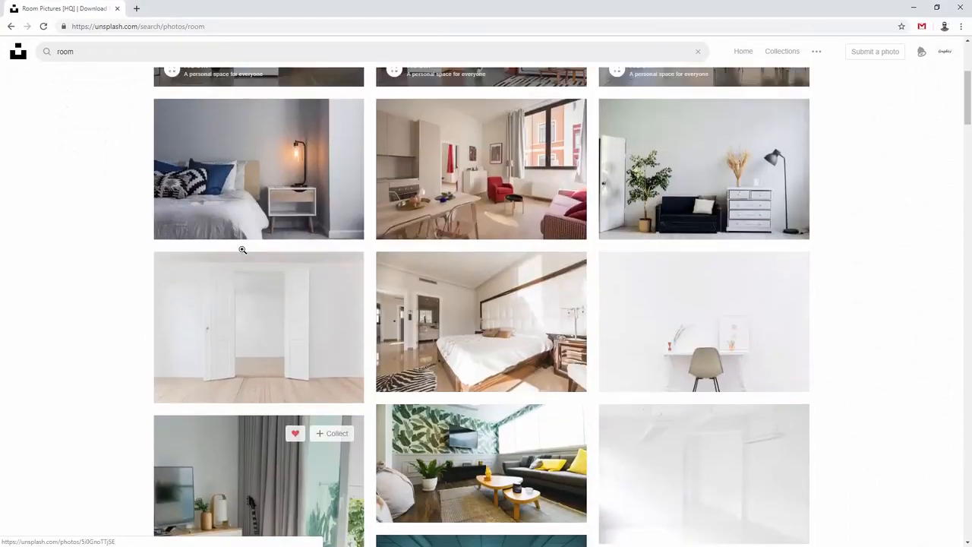
{"action": "scroll", "coordinate": [242, 250], "scroll_direction": "up", "scroll_amount": 3}
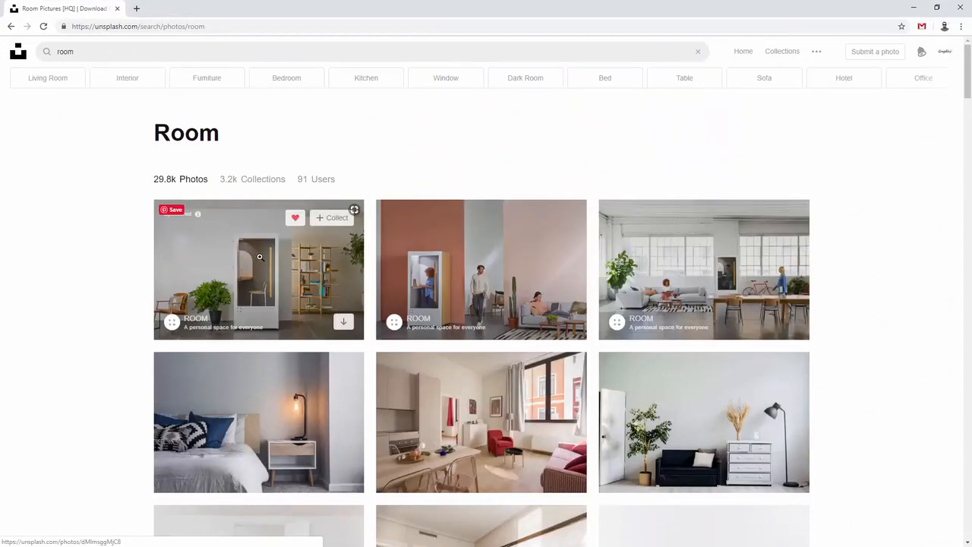
{"action": "left_click", "coordinate": [258, 256]}
{"action": "right_click", "coordinate": [334, 260]}
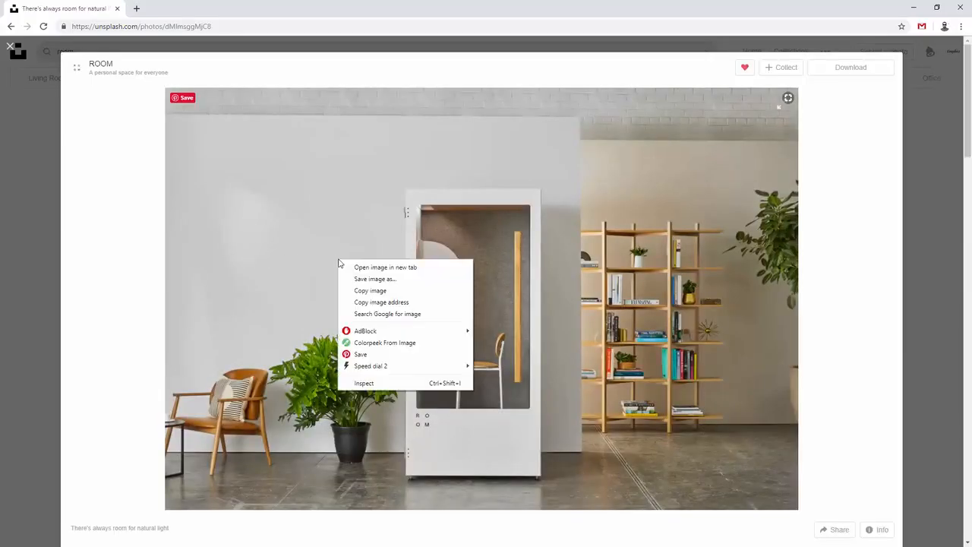
{"action": "left_click", "coordinate": [363, 290]}
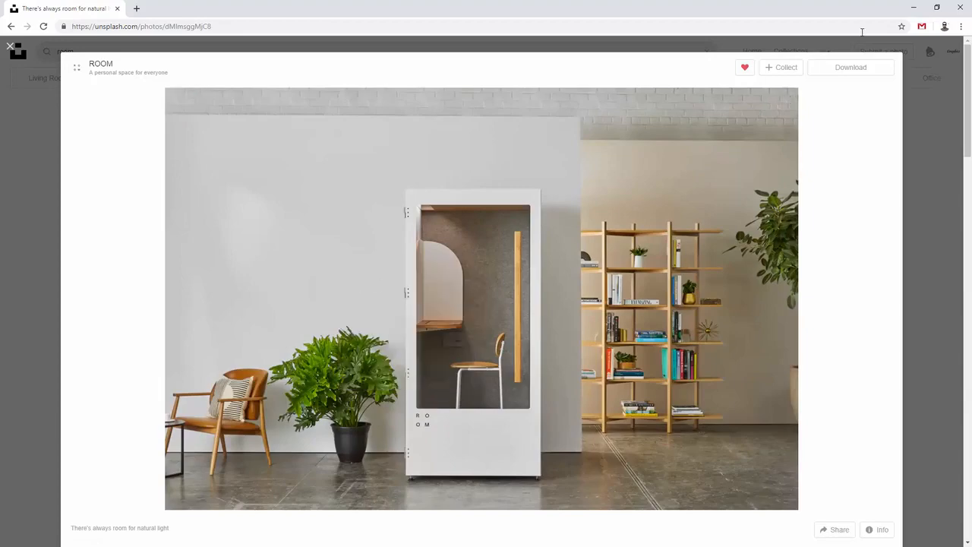
{"action": "left_click", "coordinate": [914, 8]}
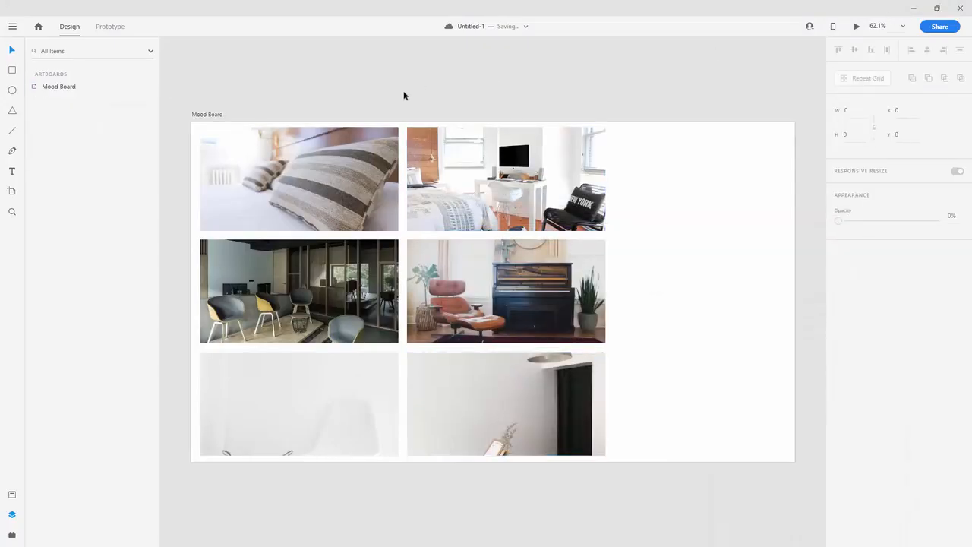
{"action": "key", "text": "ctrl+v"}
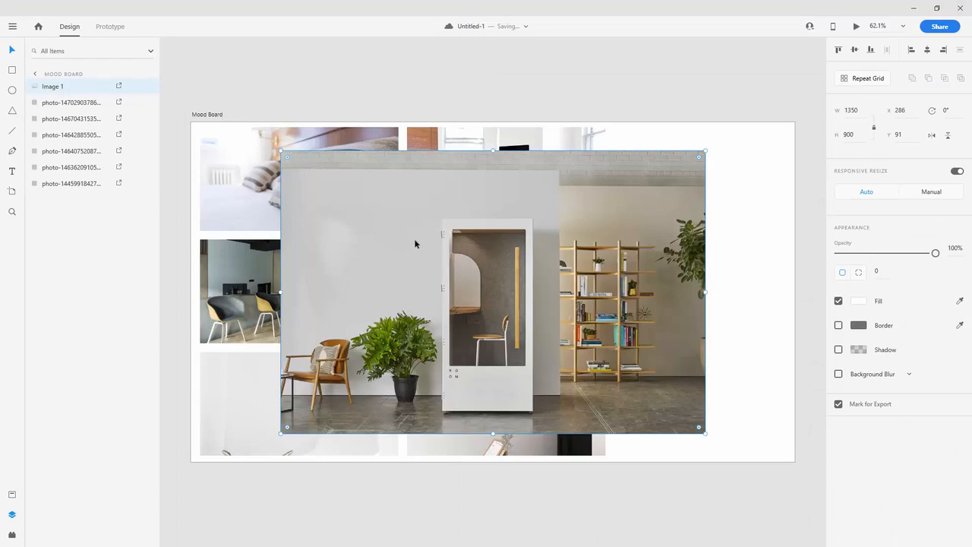
- Try moving the pasted booth photo over the artboard, and undo both the moves and the paste
{"action": "left_click_drag", "start_coordinate": [415, 243], "coordinate": [517, 219]}
{"action": "key", "text": "ctrl+z"}
{"action": "key", "text": "ctrl+z"}
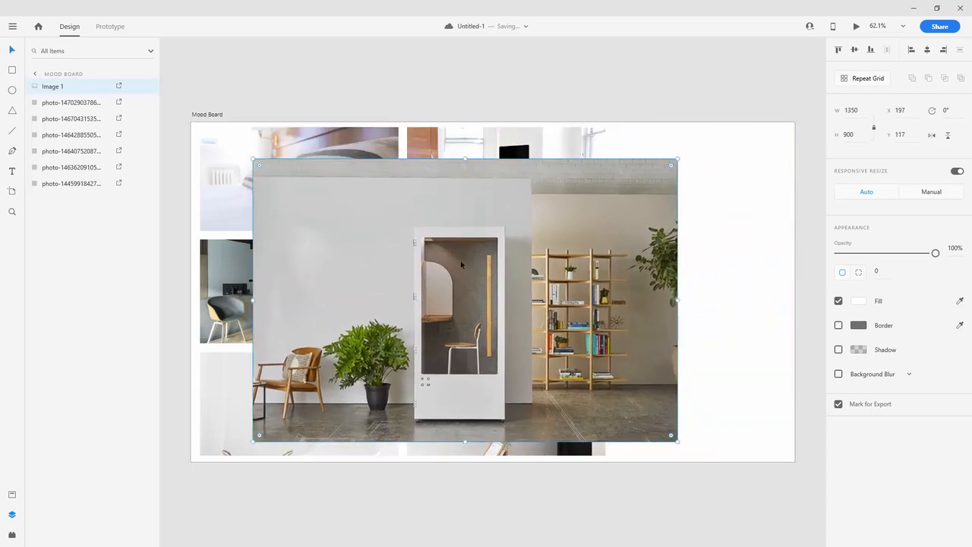
{"action": "key", "text": "ctrl+z"}
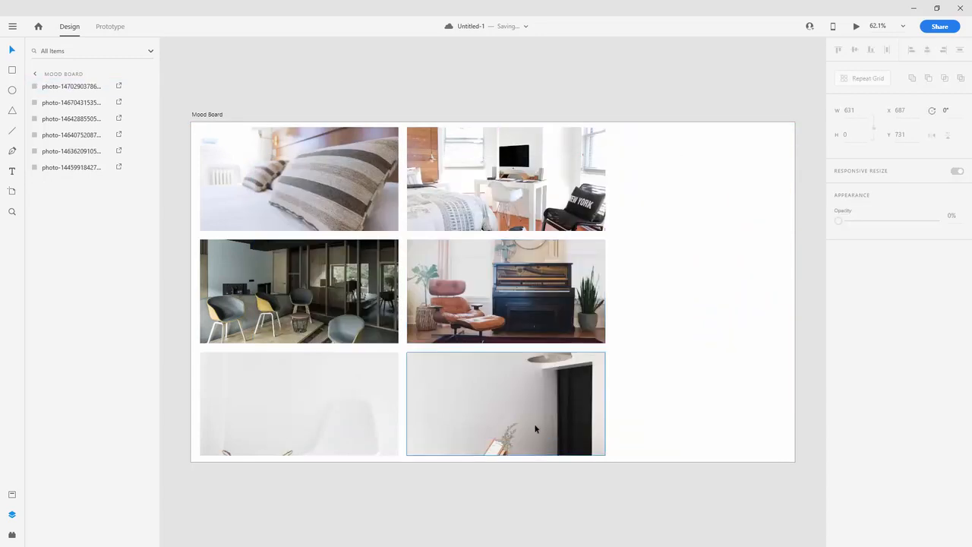
- Shift the white counter and white chair photos up within their frames to reveal the counter, the basket and the chair legs
{"action": "double_click", "coordinate": [535, 430]}
{"action": "left_click_drag", "start_coordinate": [530, 419], "coordinate": [531, 355]}
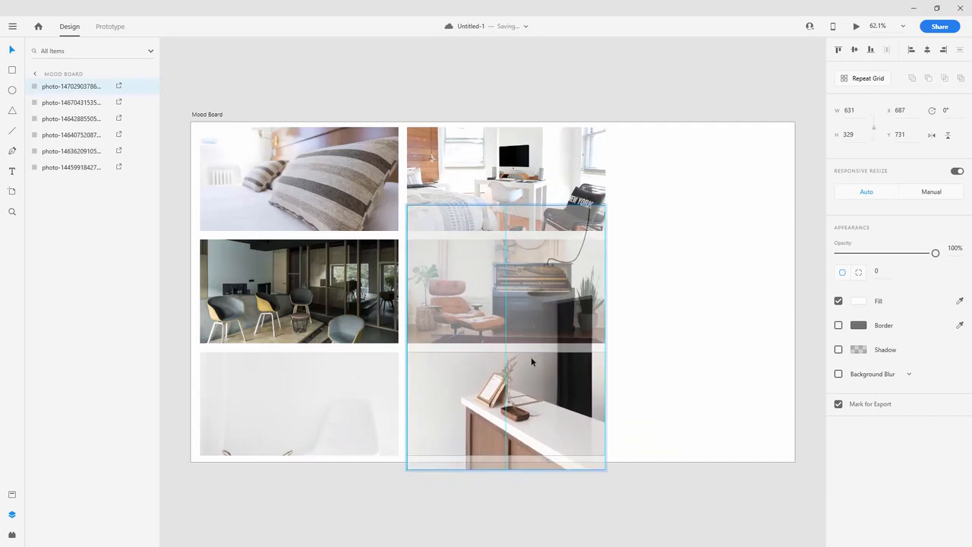
{"action": "left_click", "coordinate": [666, 348]}
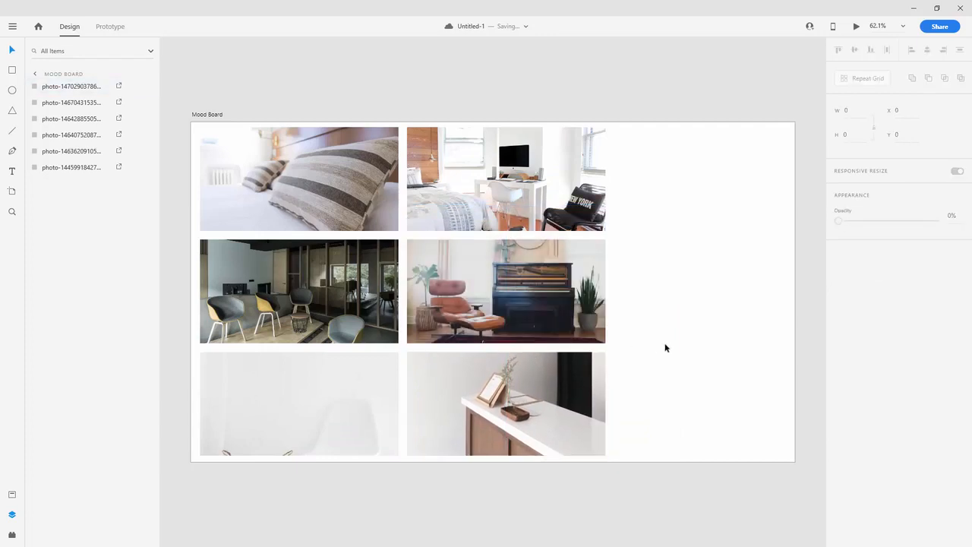
{"action": "left_click", "coordinate": [374, 403]}
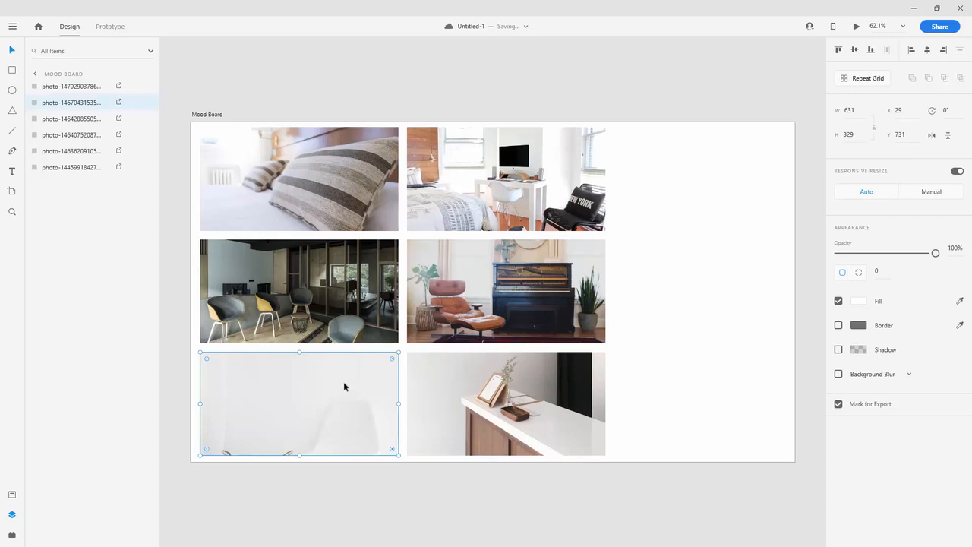
{"action": "double_click", "coordinate": [344, 381]}
{"action": "left_click_drag", "start_coordinate": [345, 397], "coordinate": [345, 365]}
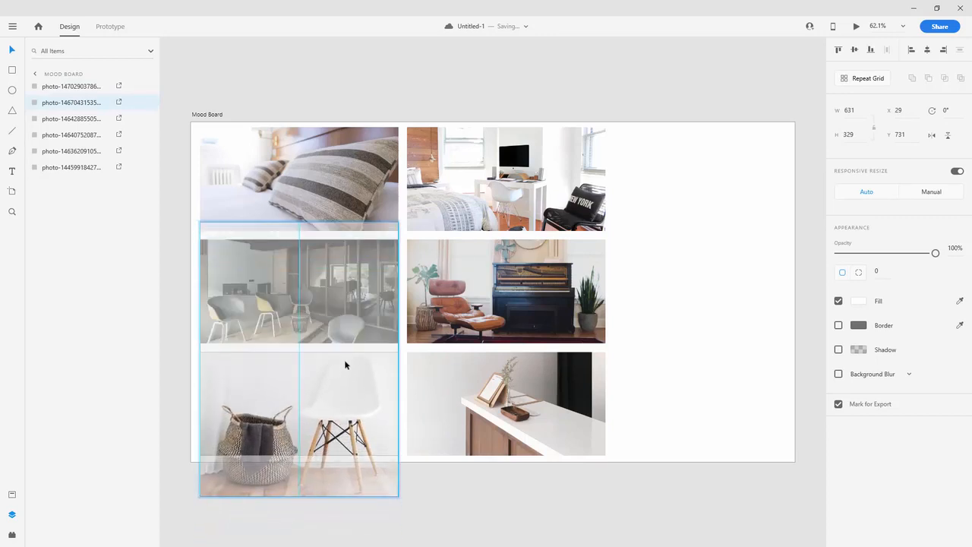
{"action": "left_click", "coordinate": [666, 278]}
- Move the dark chair room photo up within its frame and open the striped pillow photo's crop for editing
{"action": "double_click", "coordinate": [331, 299]}
{"action": "left_click_drag", "start_coordinate": [336, 297], "coordinate": [335, 270]}
{"action": "left_click", "coordinate": [671, 249]}
{"action": "left_click", "coordinate": [258, 167]}
{"action": "double_click", "coordinate": [258, 167]}
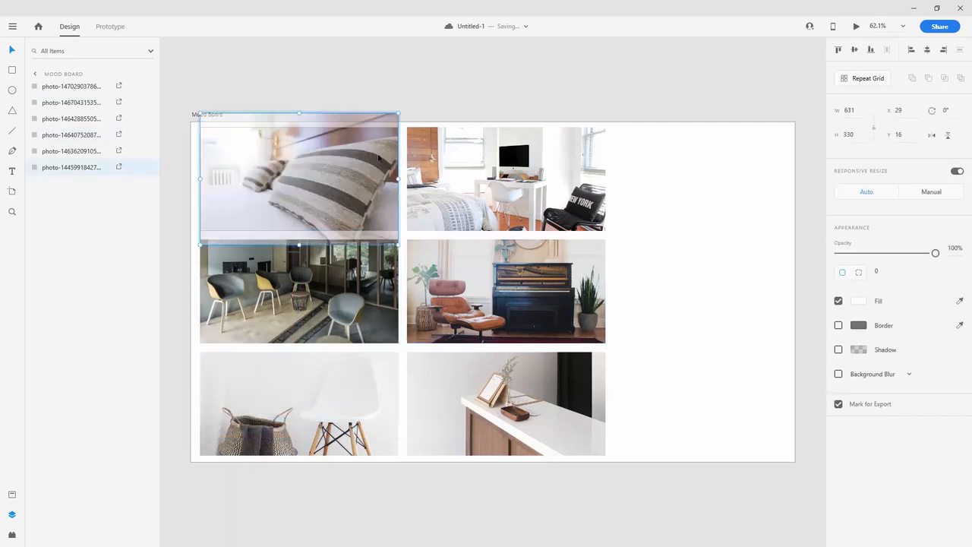
- Shift the desk room photo and the piano and armchair photo slightly up within their frames
{"action": "left_click", "coordinate": [558, 174]}
{"action": "double_click", "coordinate": [548, 182]}
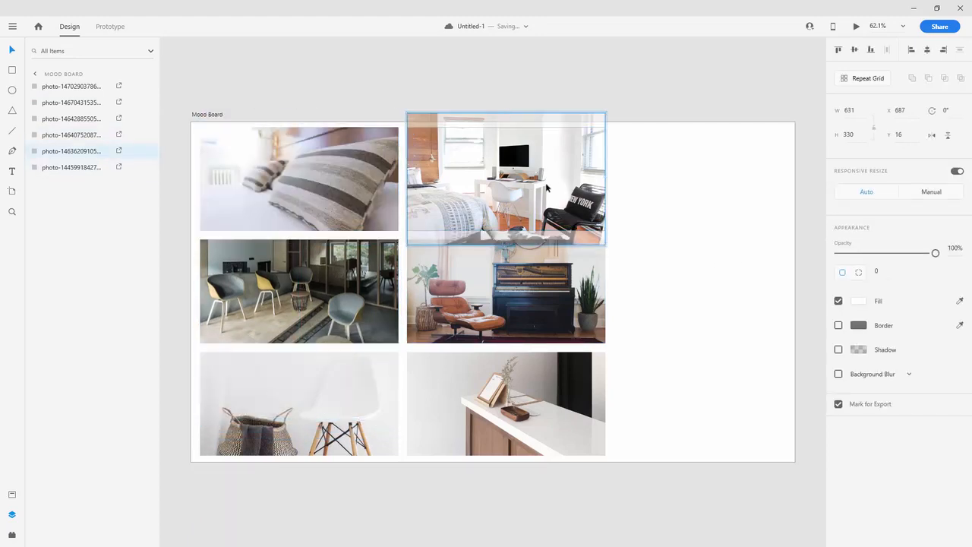
{"action": "key", "text": "Escape"}
{"action": "left_click", "coordinate": [559, 251]}
{"action": "double_click", "coordinate": [553, 283]}
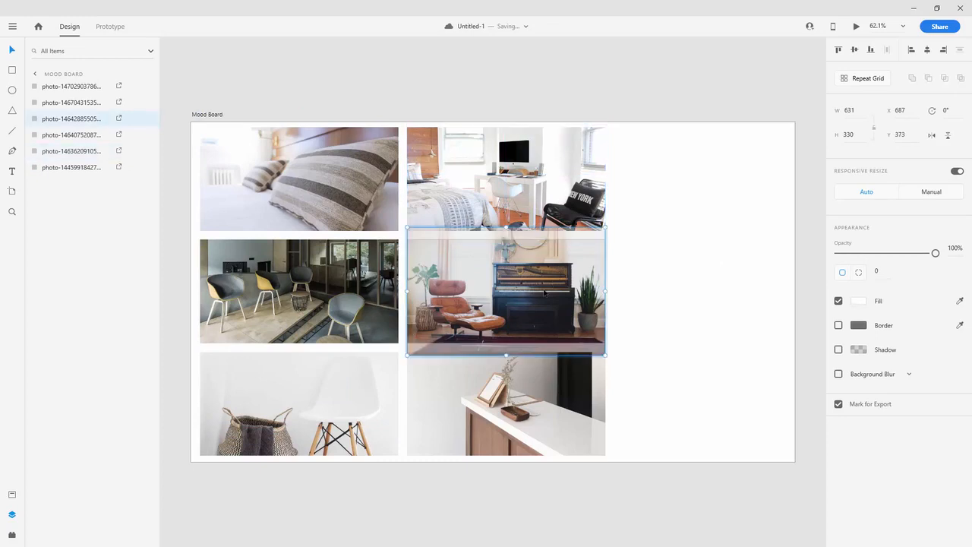
{"action": "left_click_drag", "start_coordinate": [561, 294], "coordinate": [561, 285]}
{"action": "left_click", "coordinate": [658, 278]}
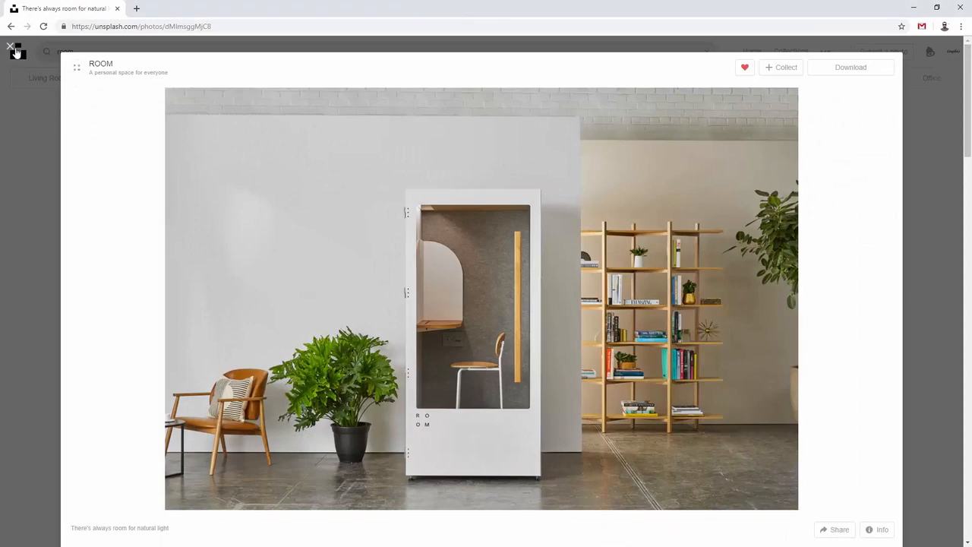
- View the black sofa and bedside lamp photos in Unsplash's "room" results, and return to Adobe XD
{"action": "left_click", "coordinate": [15, 55]}
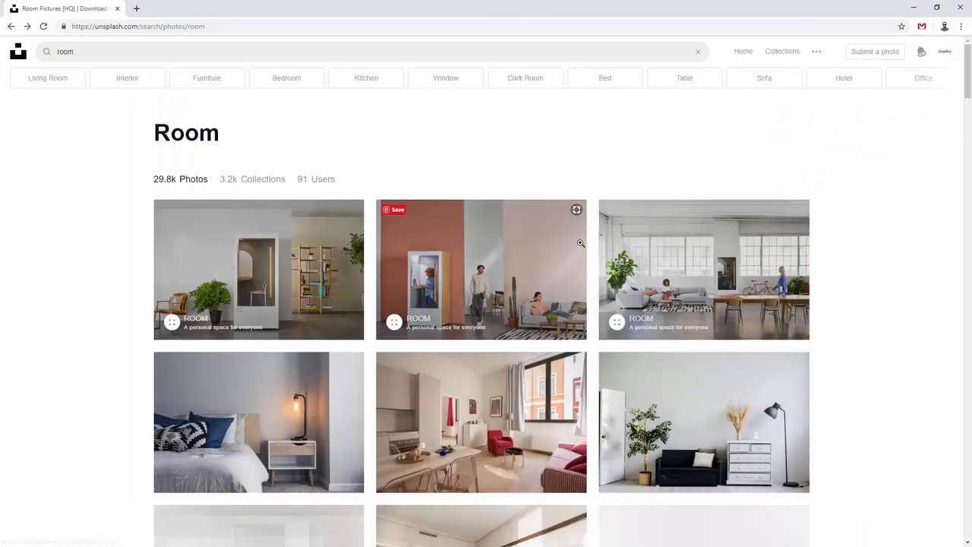
{"action": "scroll", "coordinate": [605, 247], "scroll_direction": "down", "scroll_amount": 1}
{"action": "scroll", "coordinate": [605, 247], "scroll_direction": "down", "scroll_amount": 1}
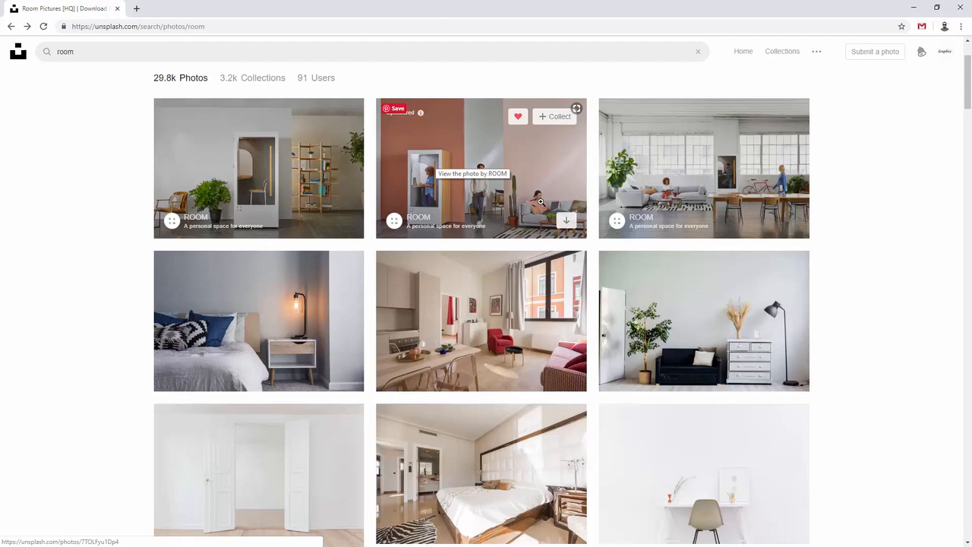
{"action": "left_click", "coordinate": [707, 320]}
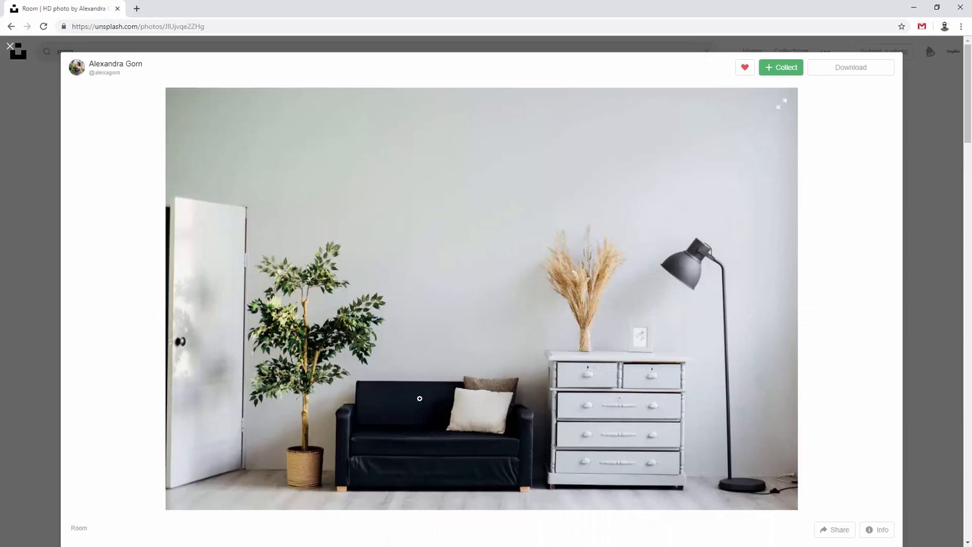
{"action": "left_click", "coordinate": [9, 222]}
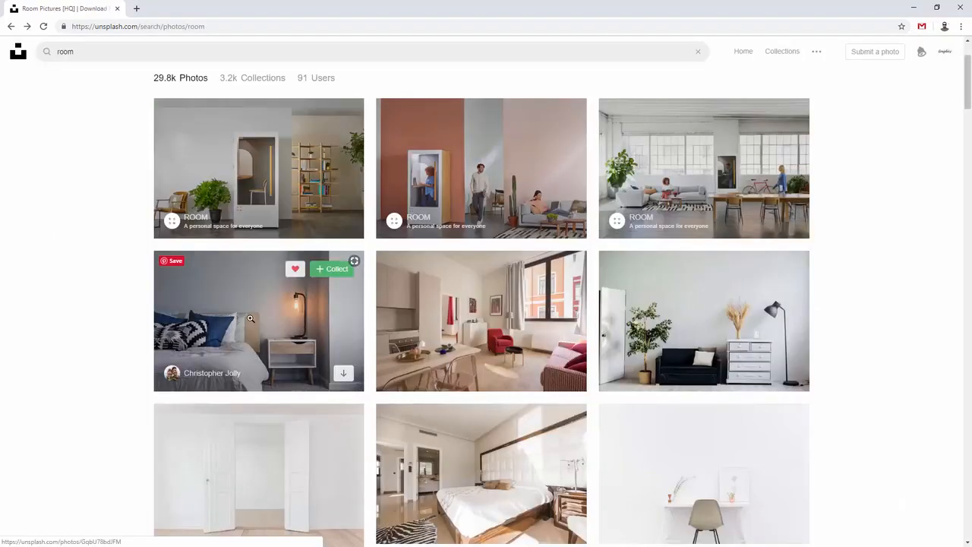
{"action": "left_click", "coordinate": [251, 319]}
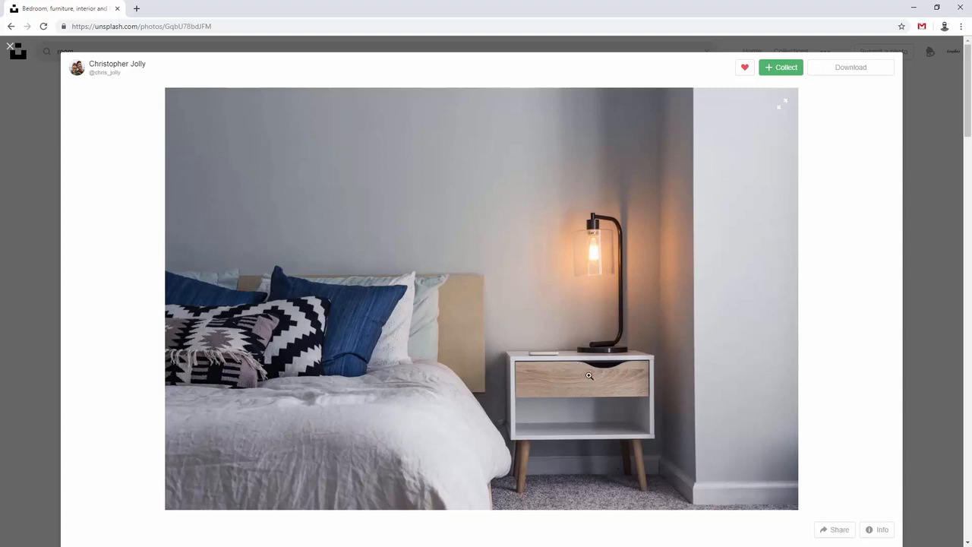
{"action": "left_click", "coordinate": [914, 9]}
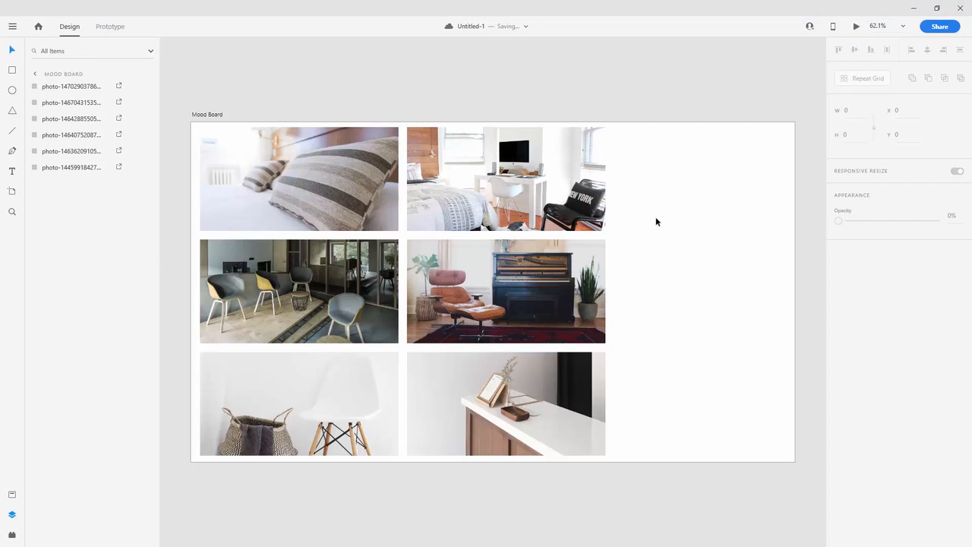
- Draw a rectangle about 149 × 165 beside the desk room photo and extend it with Repeat Grid into a column of five
{"action": "left_click", "coordinate": [11, 72]}
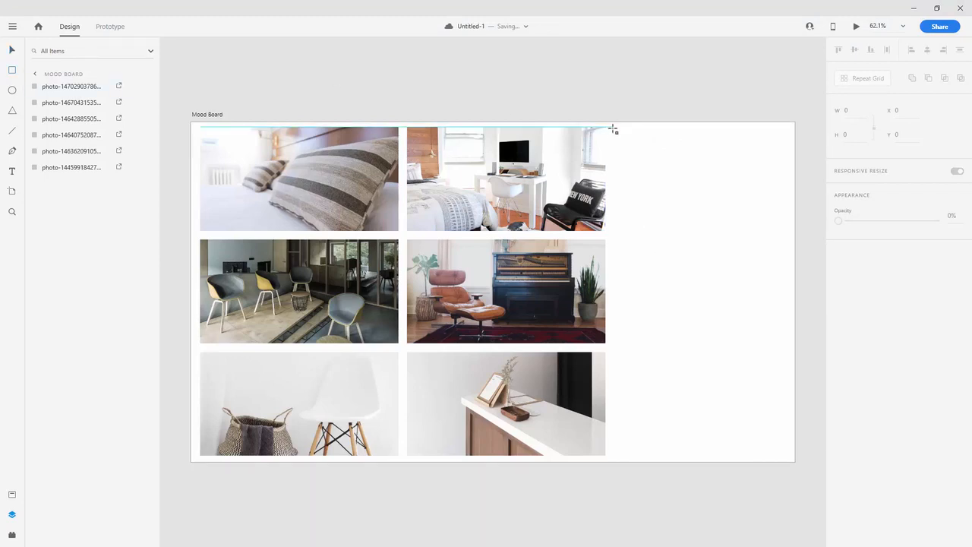
{"action": "mouse_move", "coordinate": [613, 130]}
{"action": "left_mouse_down"}
{"action": "mouse_move", "coordinate": [658, 134]}
{"action": "mouse_move", "coordinate": [661, 183]}
{"action": "left_mouse_up"}
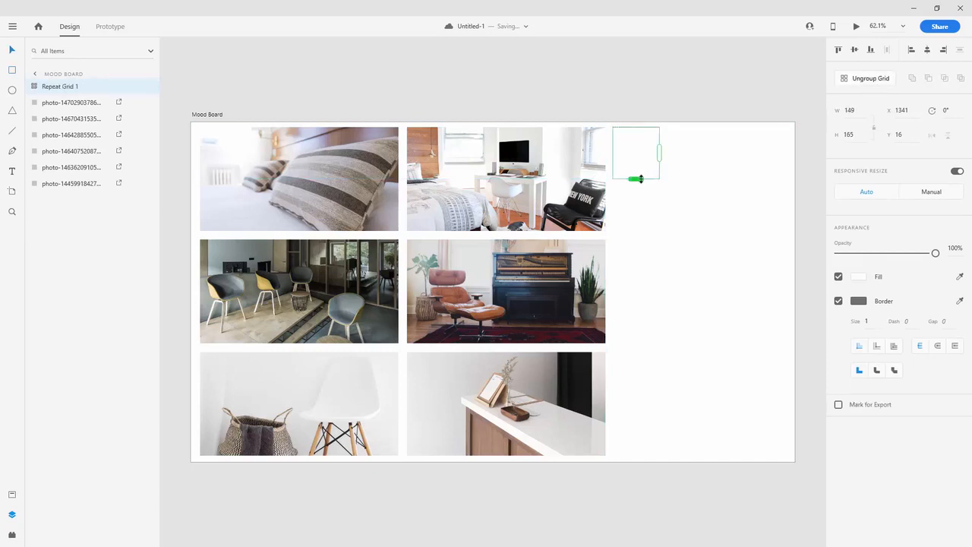
{"action": "left_click_drag", "start_coordinate": [637, 179], "coordinate": [662, 412]}
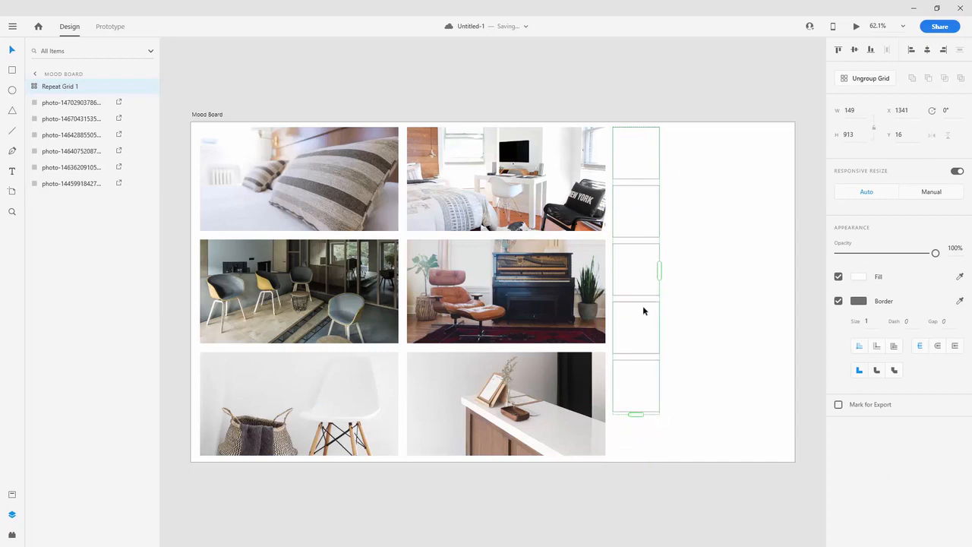
- Widen the gaps between the five swatches until the column matches the photo grid's height, and ungroup the repeat grid
{"action": "left_click_drag", "start_coordinate": [643, 298], "coordinate": [642, 329]}
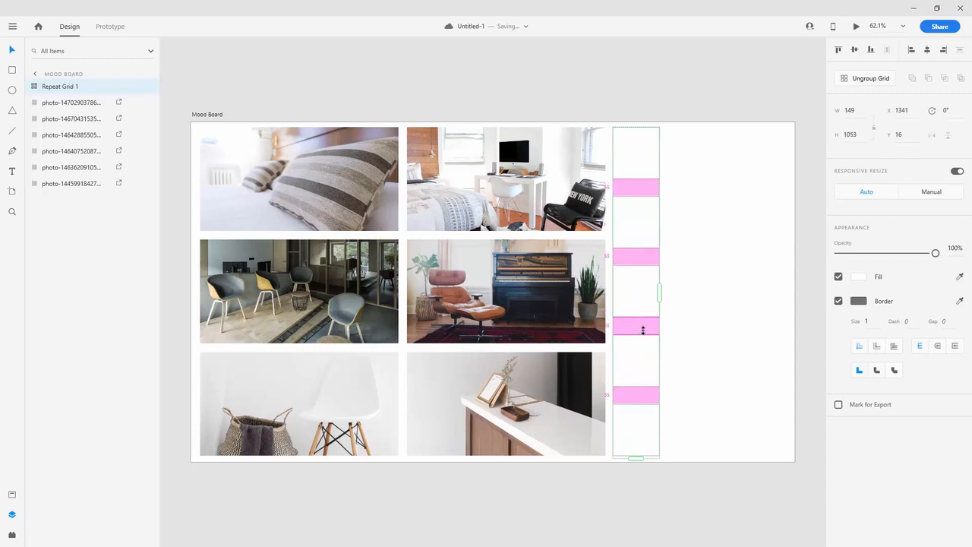
{"action": "left_click", "coordinate": [862, 79]}
{"action": "left_click", "coordinate": [634, 99]}
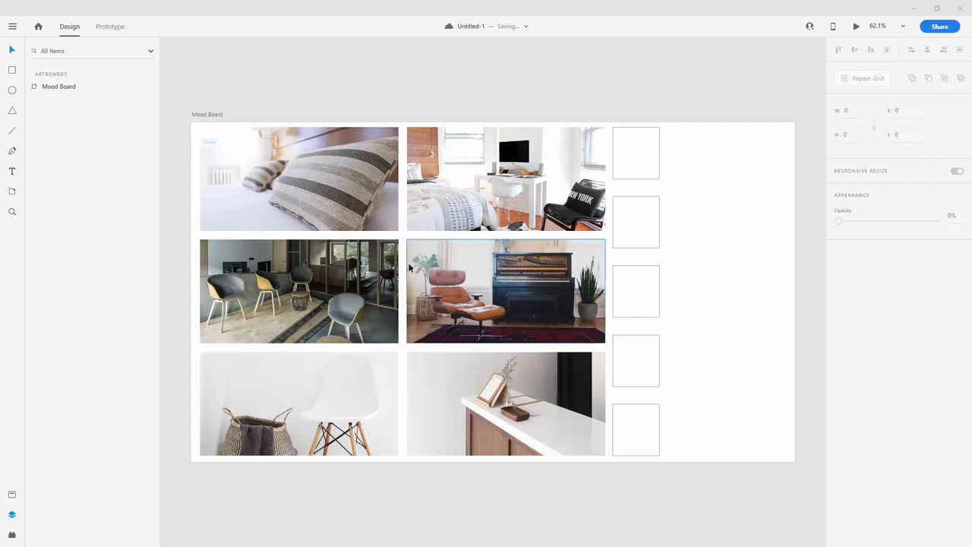
- Move the dark chair room photo further up within its frame to show the round table below the chairs
{"action": "left_click", "coordinate": [349, 297]}
{"action": "double_click", "coordinate": [349, 297]}
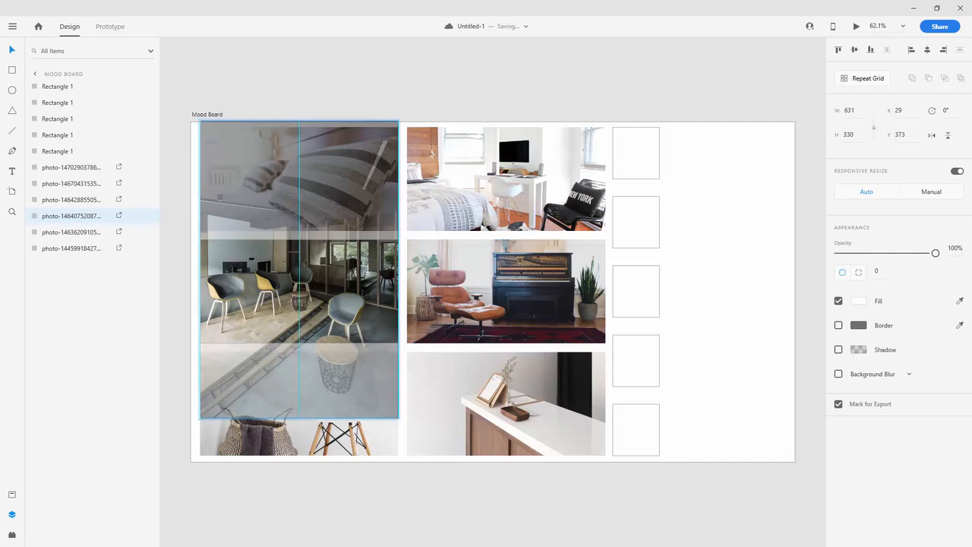
{"action": "left_click_drag", "start_coordinate": [349, 297], "coordinate": [348, 282]}
{"action": "left_click", "coordinate": [428, 52]}
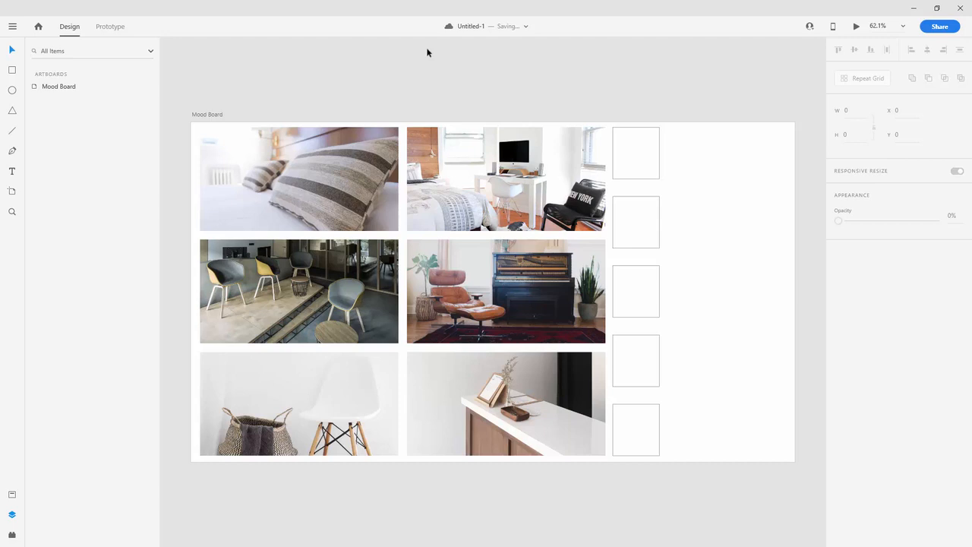
- Fill the first swatch with the mauve sampled from the armchair's headrest in the piano photo
{"action": "left_click", "coordinate": [647, 138]}
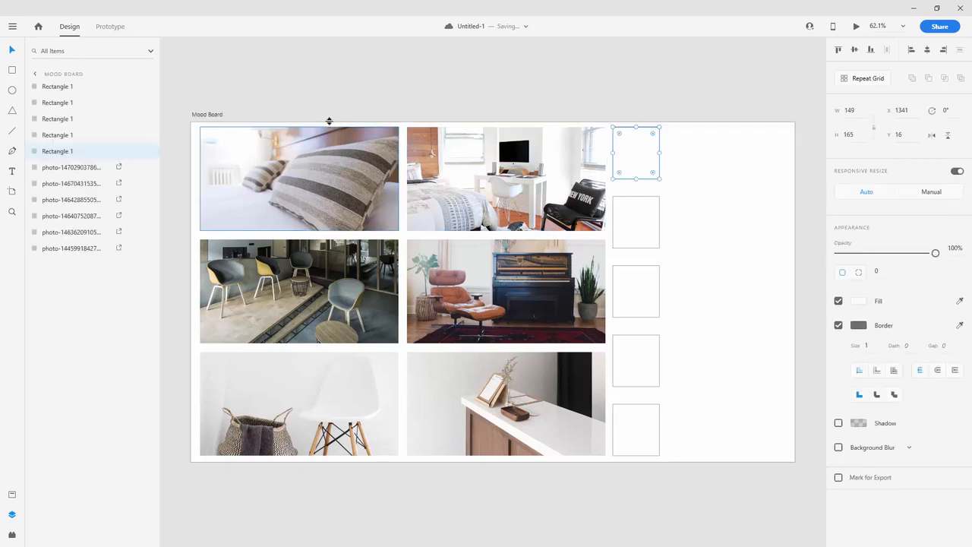
{"action": "left_click", "coordinate": [961, 301]}
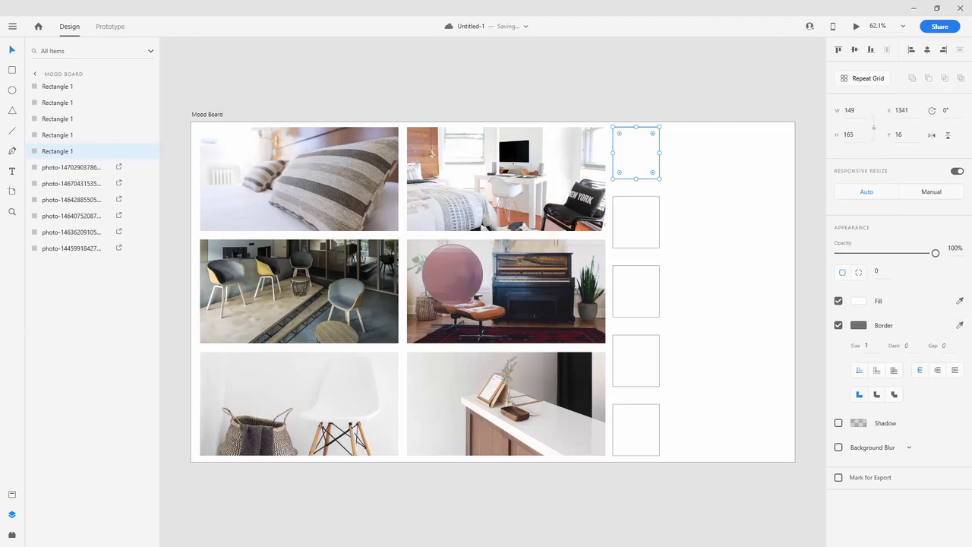
{"action": "left_click", "coordinate": [454, 274]}
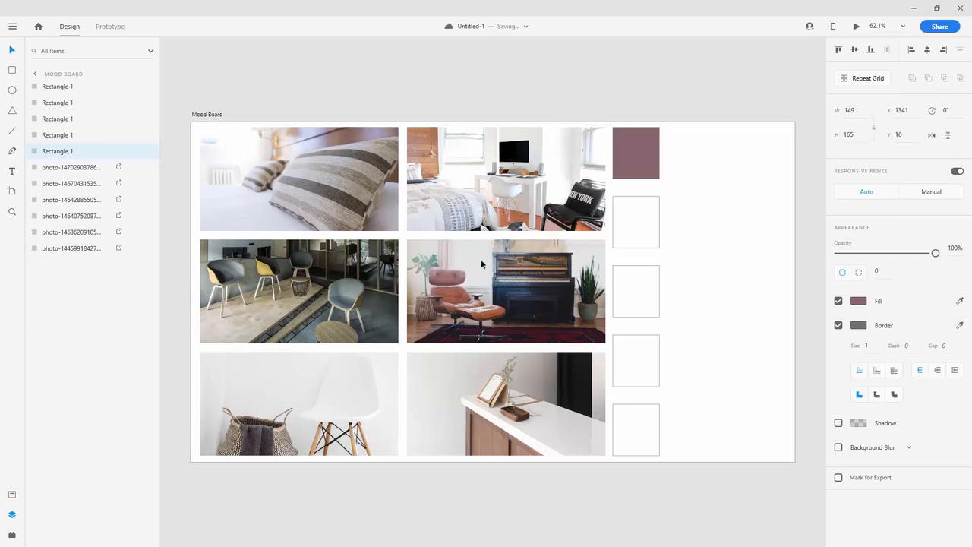
{"action": "left_click", "coordinate": [652, 231]}
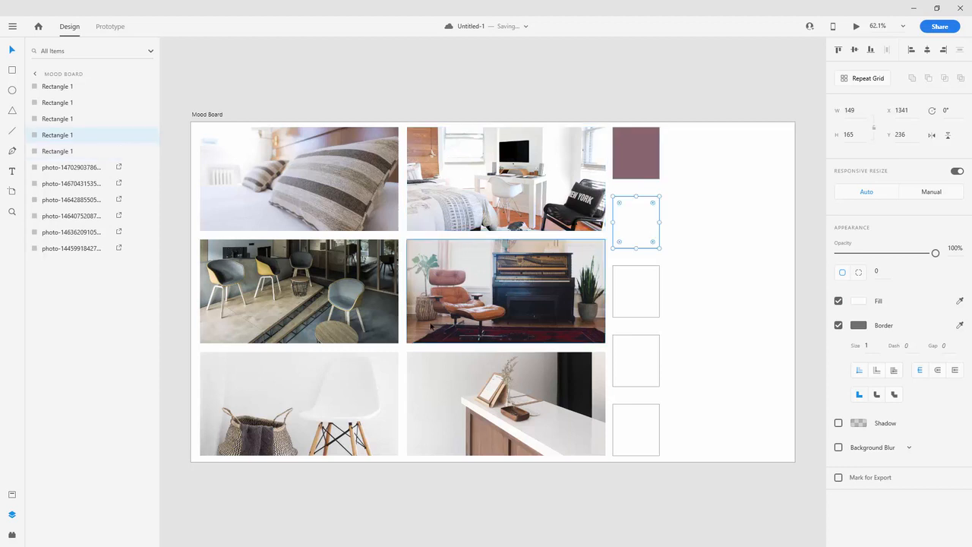
- Fill the first swatch with the brown sampled from the wooden panel in the desk room photo
{"action": "left_click", "coordinate": [643, 160]}
{"action": "left_click", "coordinate": [961, 302]}
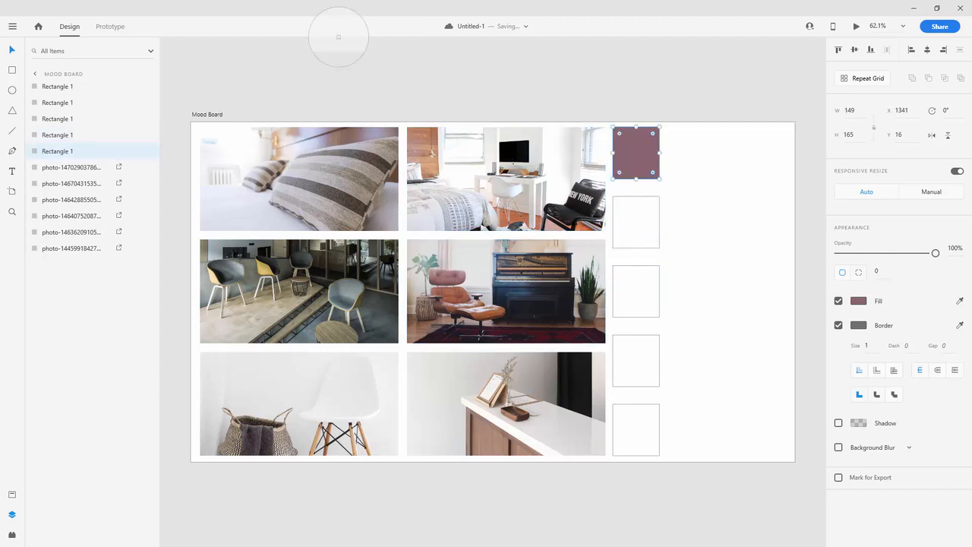
{"action": "left_click", "coordinate": [426, 137]}
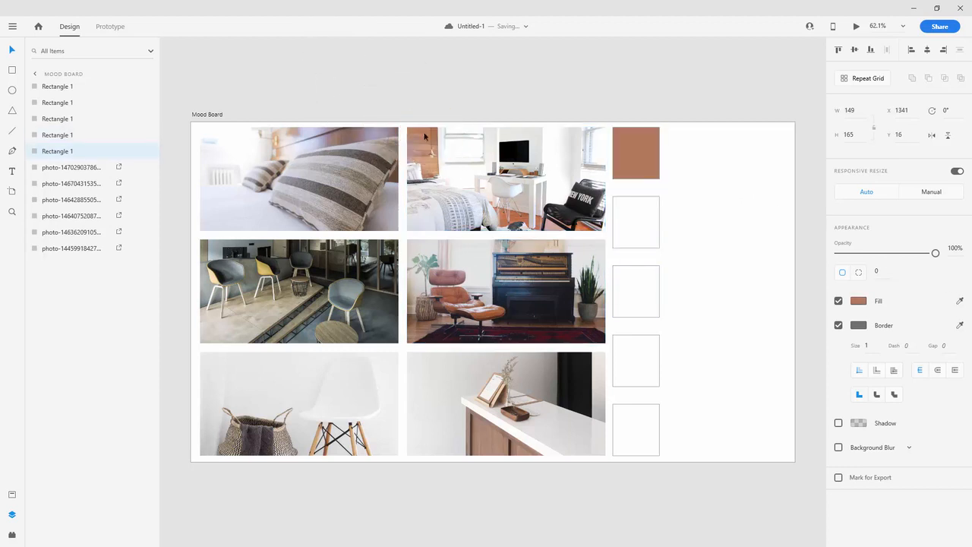
- Fill the second swatch with the first swatch's brown and lighten it to the pale pink #DFB8AA
{"action": "left_click", "coordinate": [652, 227]}
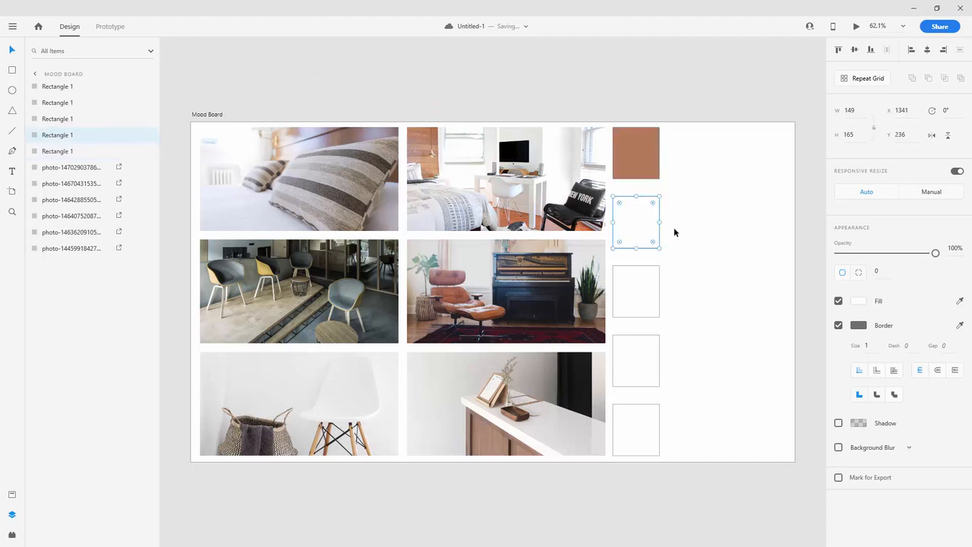
{"action": "left_click", "coordinate": [962, 304]}
{"action": "left_click", "coordinate": [623, 156]}
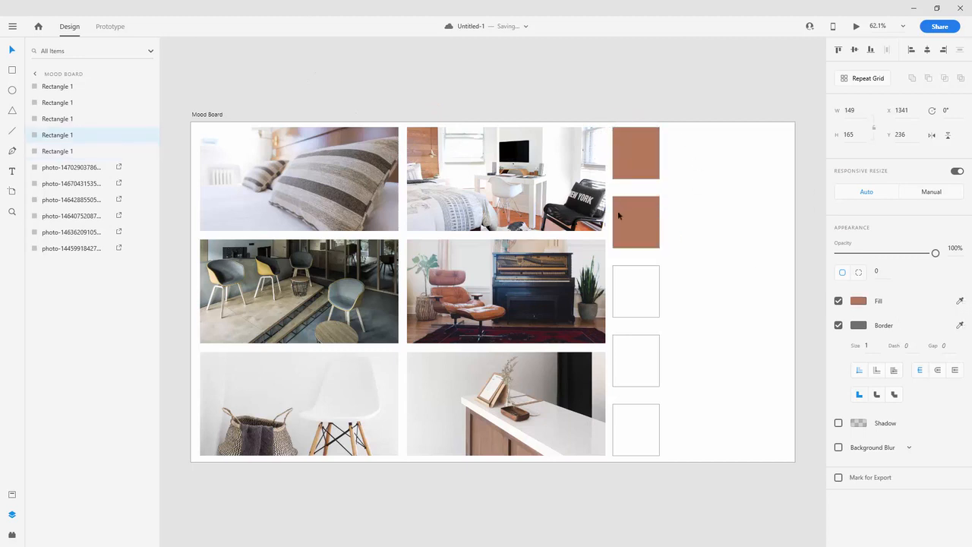
{"action": "left_click", "coordinate": [855, 301]}
{"action": "left_click_drag", "start_coordinate": [753, 269], "coordinate": [727, 251]}
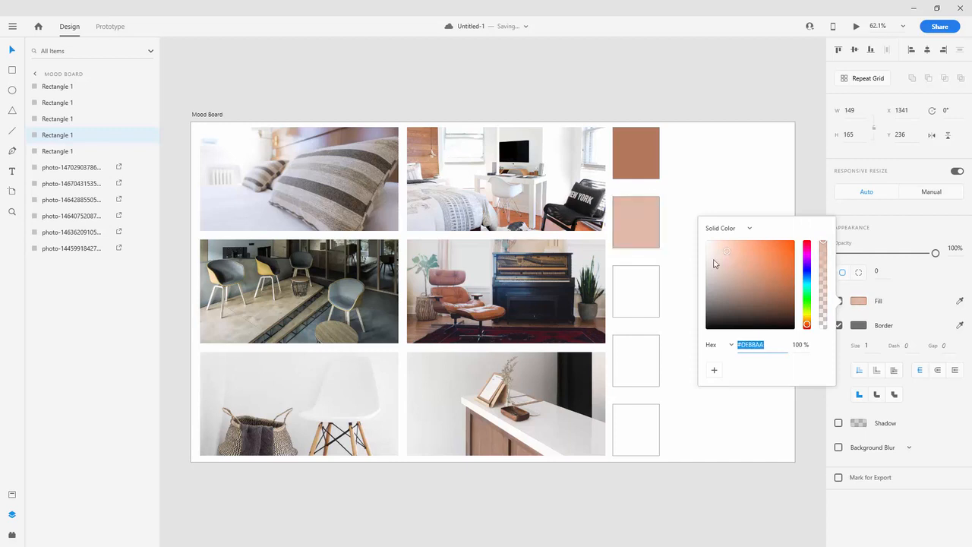
- Fill the third swatch with the yellow sampled from a chair in the dark room photo and lighten it to #E6D299
{"action": "left_click", "coordinate": [638, 311]}
{"action": "left_click", "coordinate": [962, 303]}
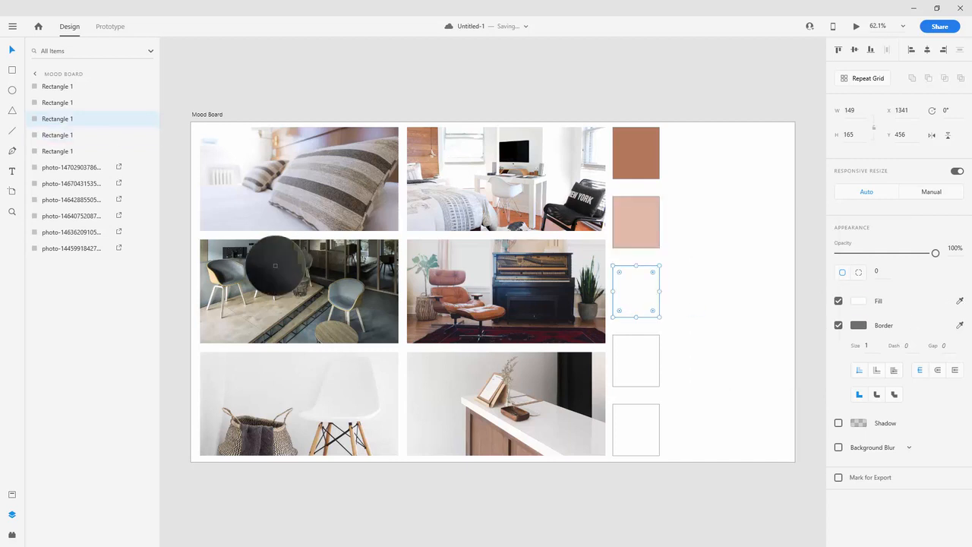
{"action": "left_click", "coordinate": [255, 271]}
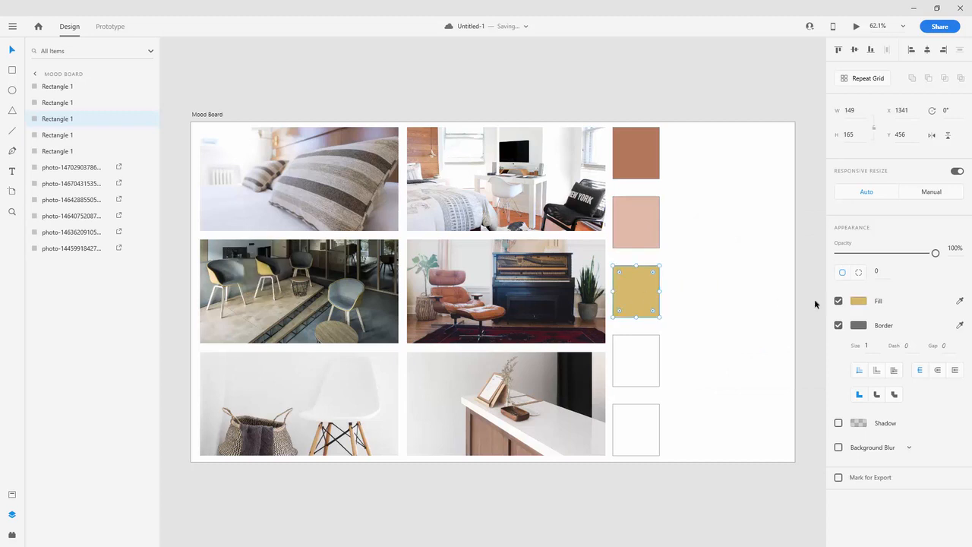
{"action": "left_click", "coordinate": [859, 301]}
{"action": "left_click_drag", "start_coordinate": [749, 261], "coordinate": [734, 250]}
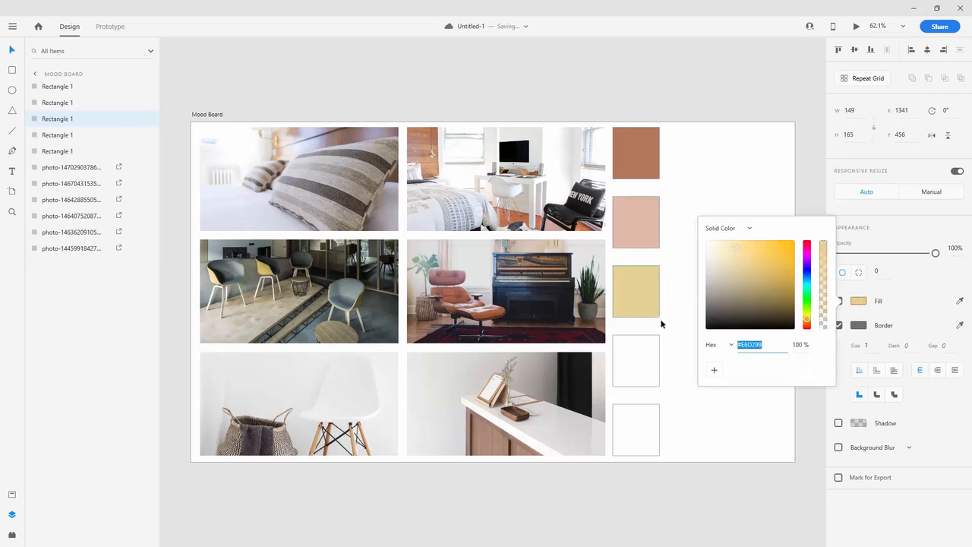
- Fill the fourth swatch with the beige sampled from the framed card in the white counter photo
{"action": "left_click", "coordinate": [625, 347]}
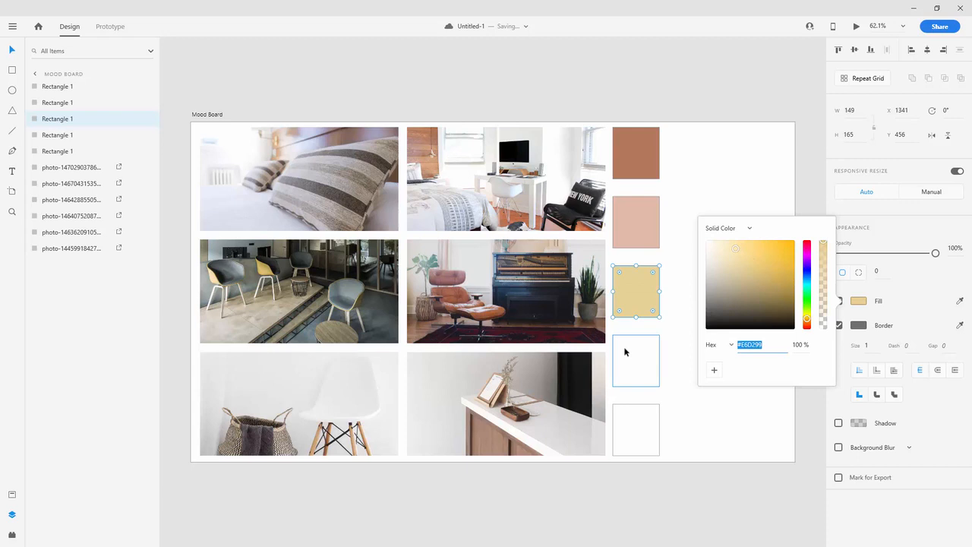
{"action": "left_click", "coordinate": [960, 301]}
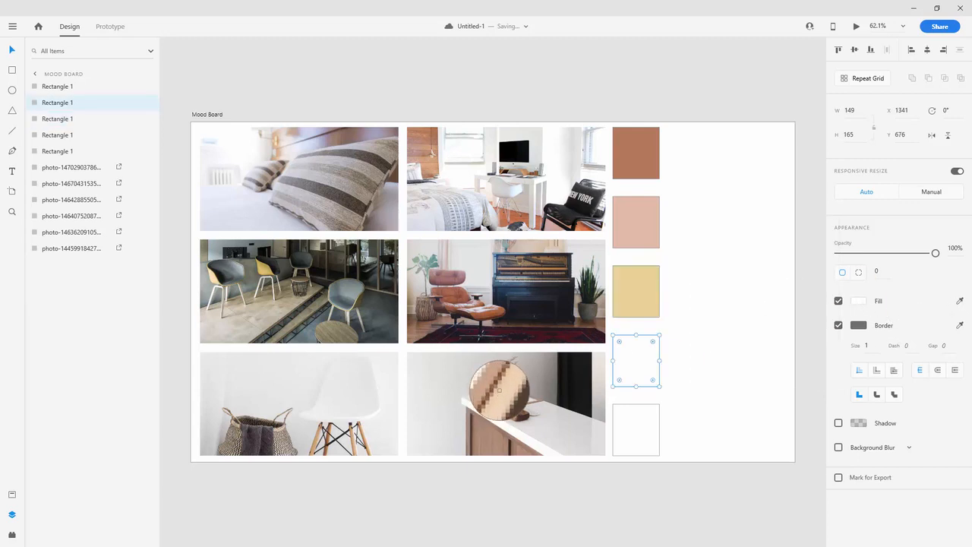
{"action": "left_click", "coordinate": [494, 384]}
- Fill the fifth swatch with the grey-brown sampled from the woven basket in the white chair photo
{"action": "left_click", "coordinate": [619, 438]}
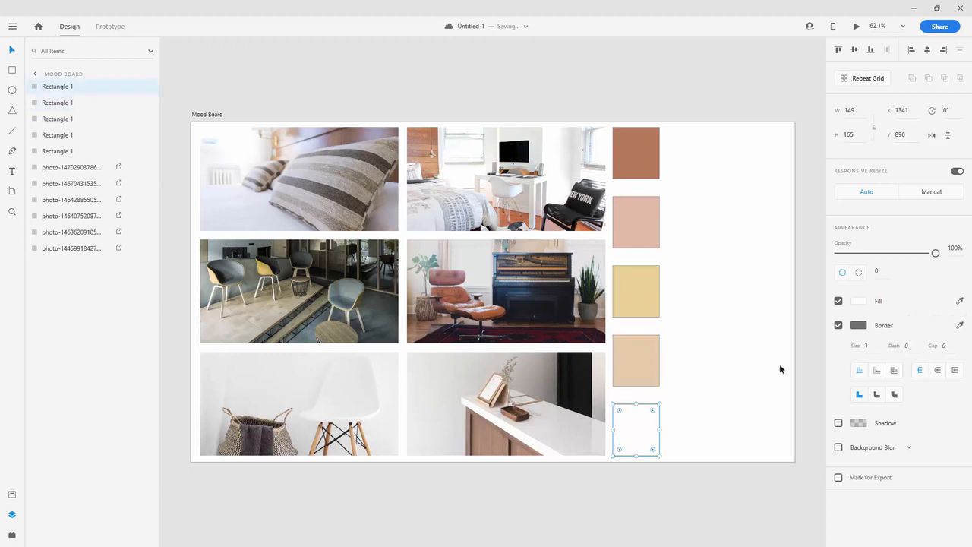
{"action": "left_click", "coordinate": [960, 301]}
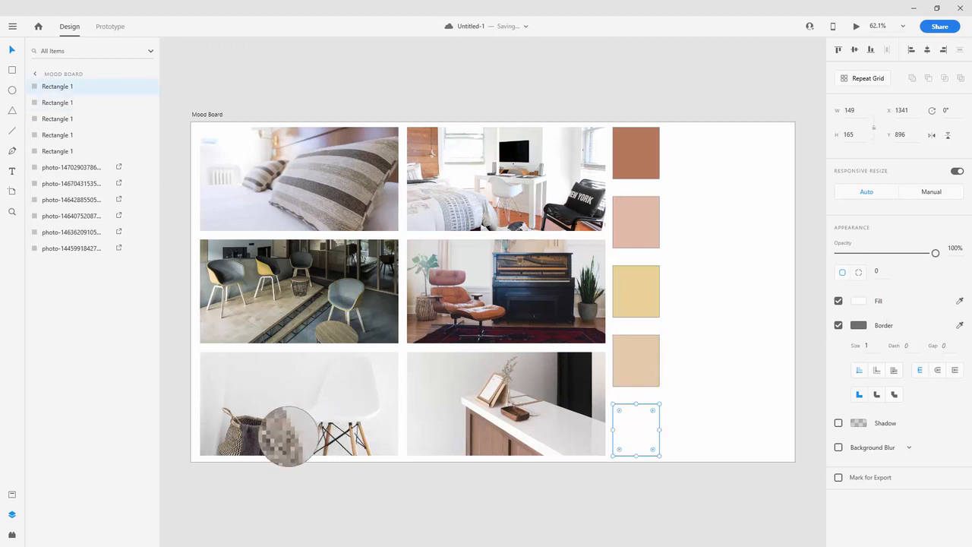
{"action": "left_click", "coordinate": [284, 437]}
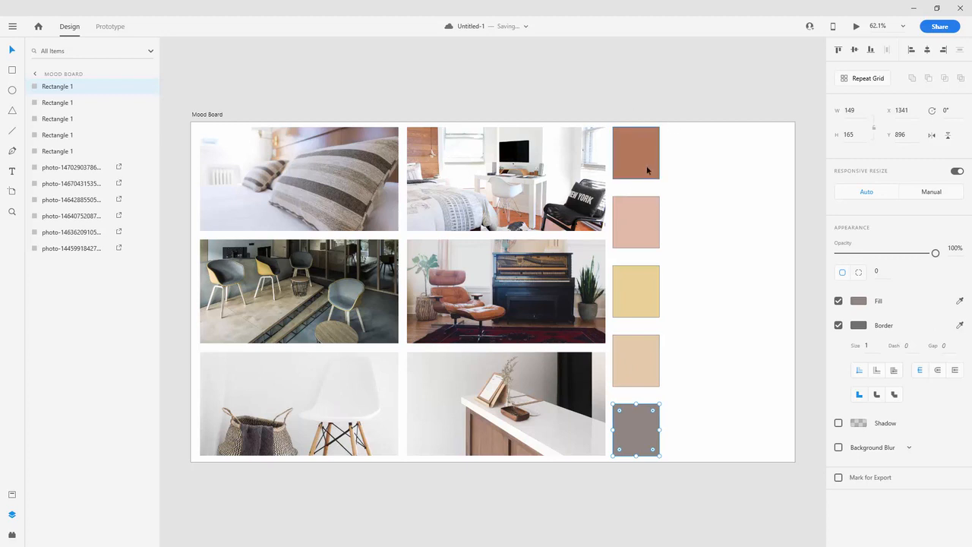
- Remove the border from all five swatches
{"action": "left_click_drag", "start_coordinate": [679, 133], "coordinate": [637, 437]}
{"action": "left_click", "coordinate": [838, 325]}
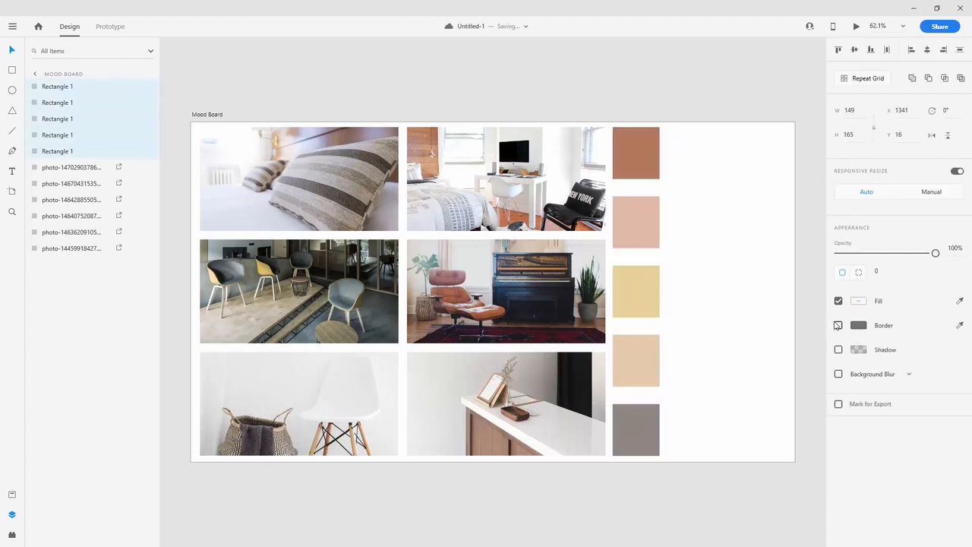
{"action": "left_click", "coordinate": [731, 307]}
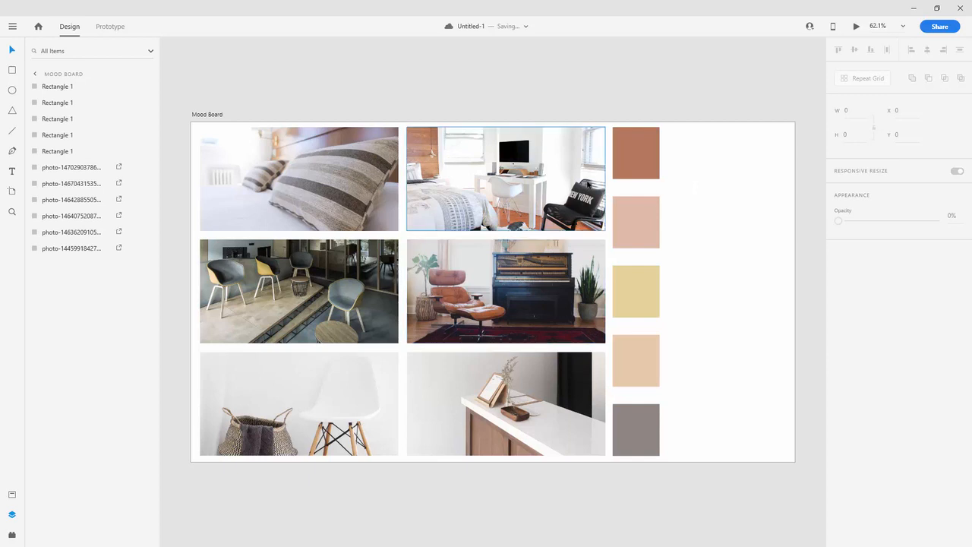
- Fill the first swatch with the dark navy sampled from the piano in the armchair photo
{"action": "left_click", "coordinate": [634, 152]}
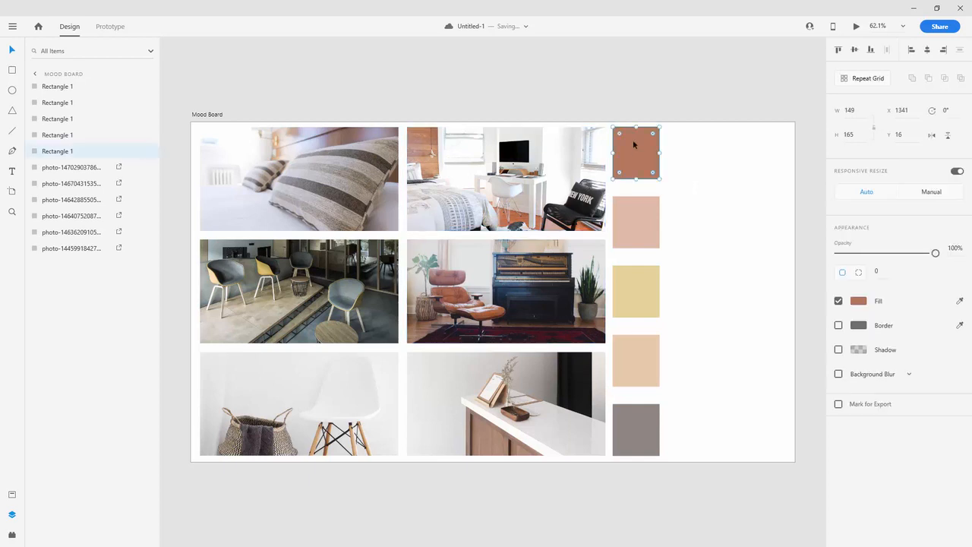
{"action": "left_click", "coordinate": [960, 301]}
{"action": "left_click", "coordinate": [543, 298]}
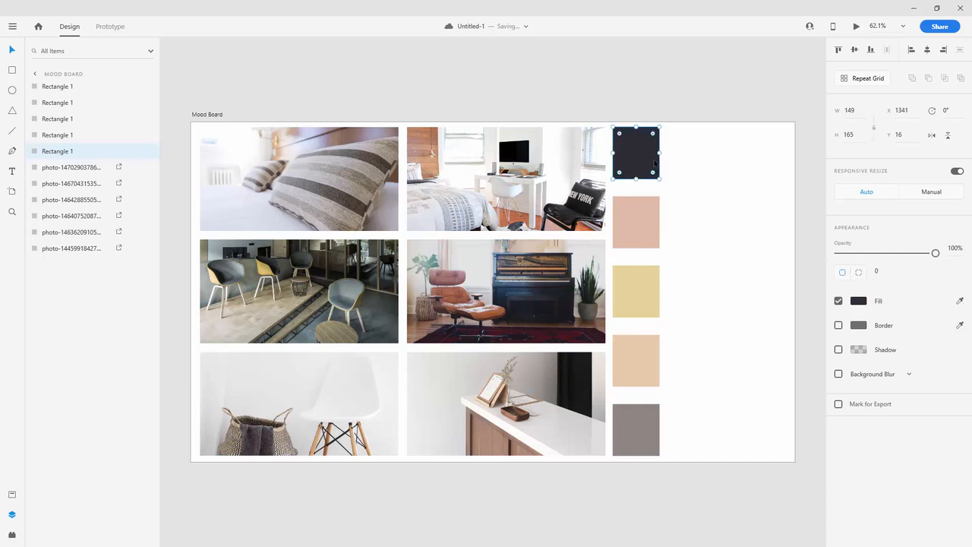
- Fill the fifth swatch with the pale blue-grey sampled from the bedding in the desk room photo
{"action": "left_click", "coordinate": [635, 437]}
{"action": "left_click", "coordinate": [960, 301]}
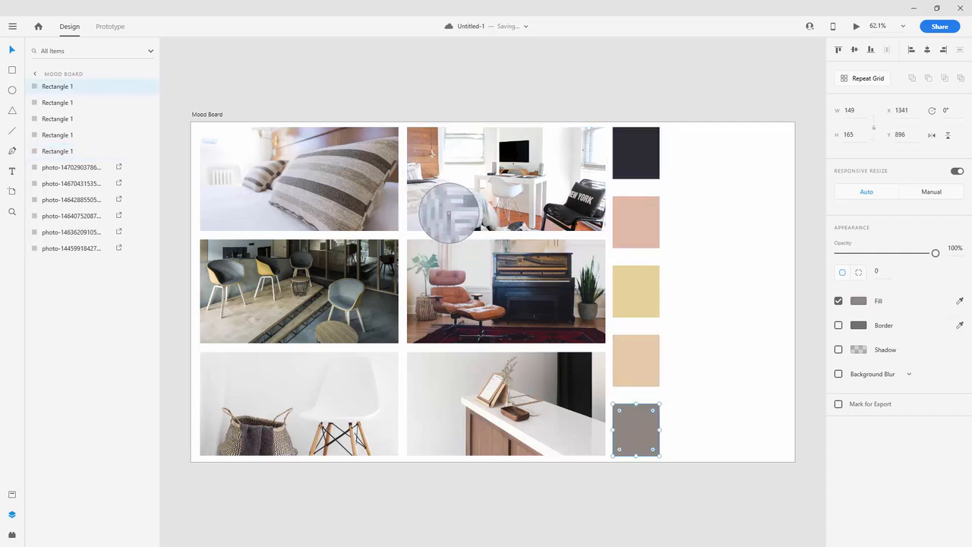
{"action": "left_click", "coordinate": [448, 214]}
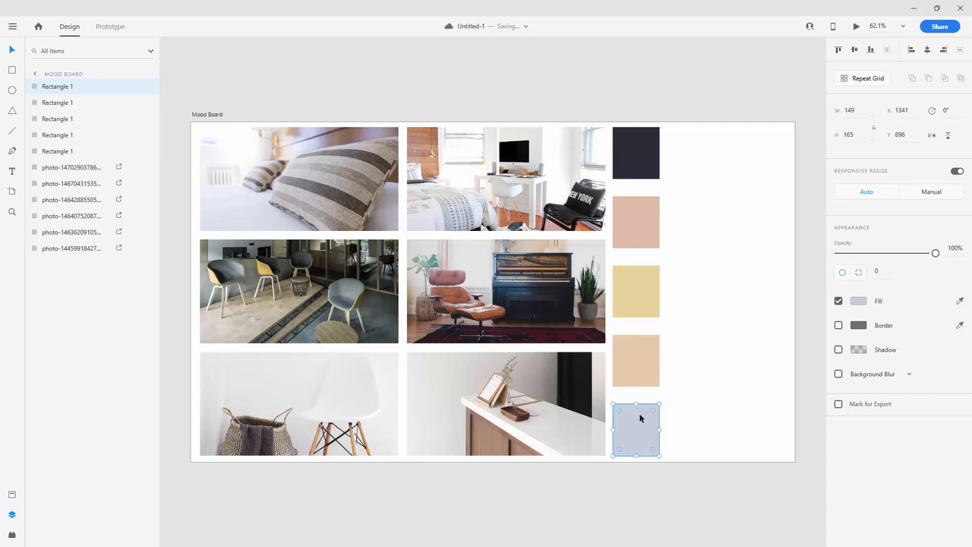
- Try a brown sampled from the white counter photo as the fifth swatch's fill and undo it
{"action": "left_click", "coordinate": [959, 301]}
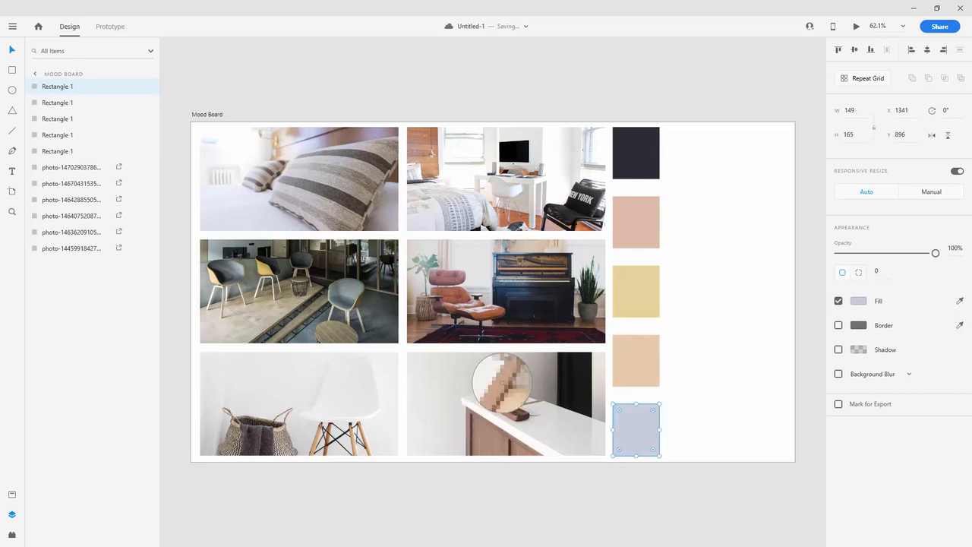
{"action": "left_click", "coordinate": [512, 409]}
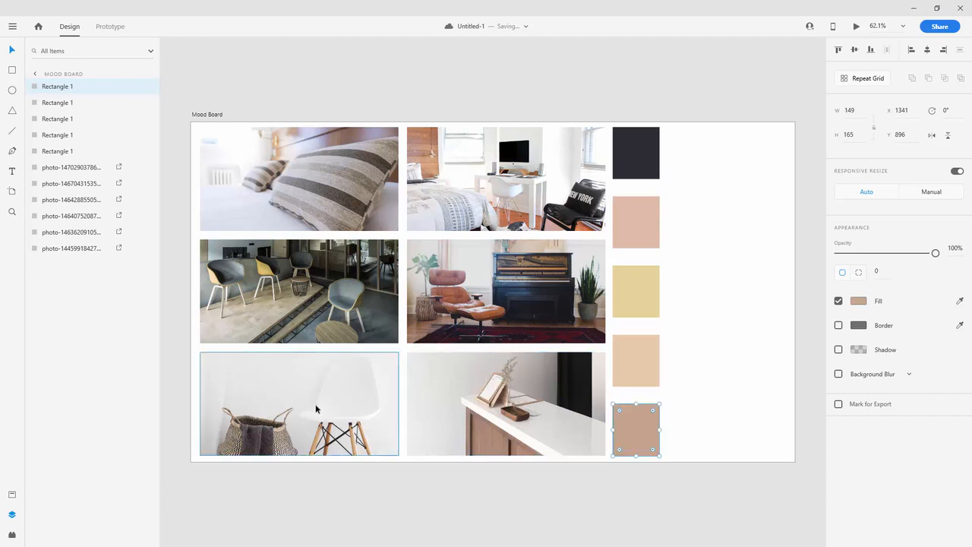
{"action": "key", "text": "ctrl+z"}
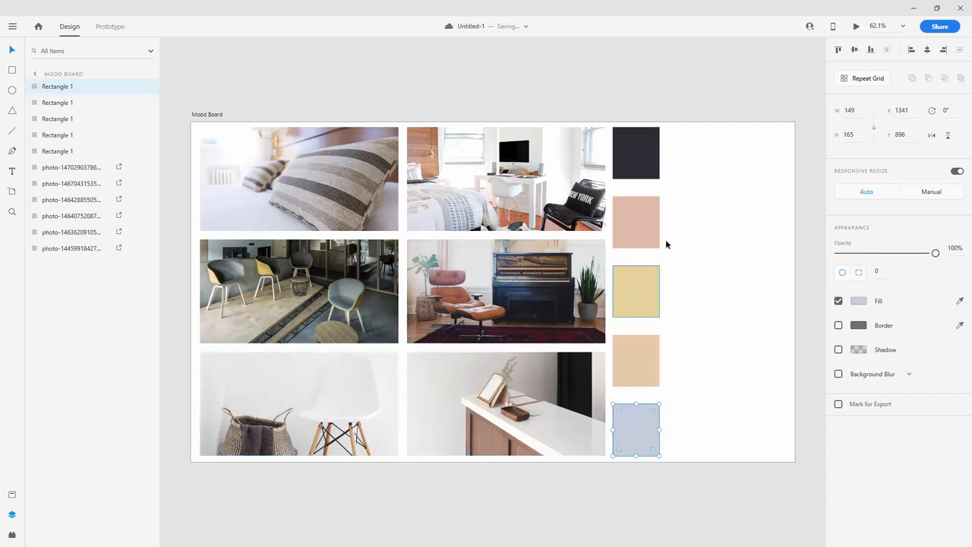
{"action": "left_click", "coordinate": [687, 230]}
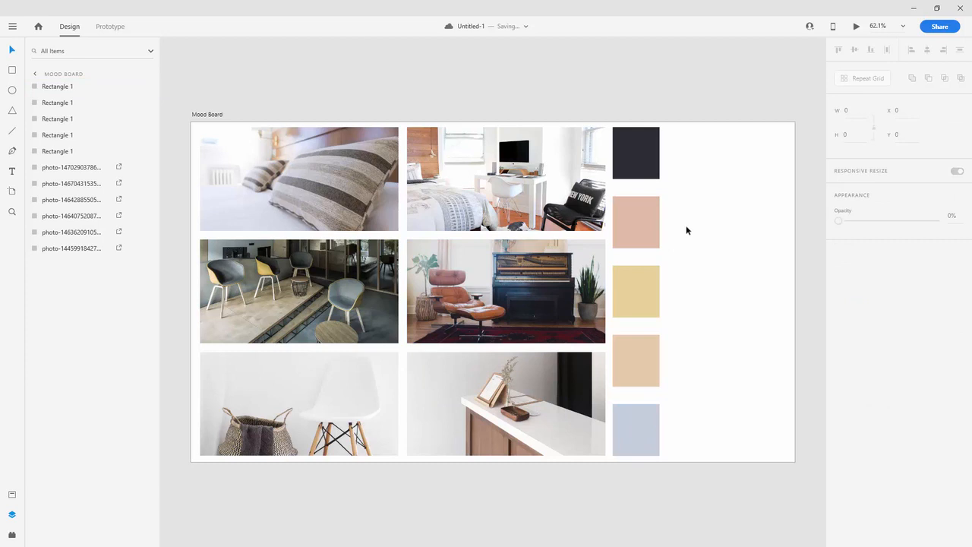
- Widen the Mood Board artboard to 2630, extending the empty area beside the swatches
{"action": "scroll", "coordinate": [524, 242], "scroll_direction": "down", "scroll_amount": 2}
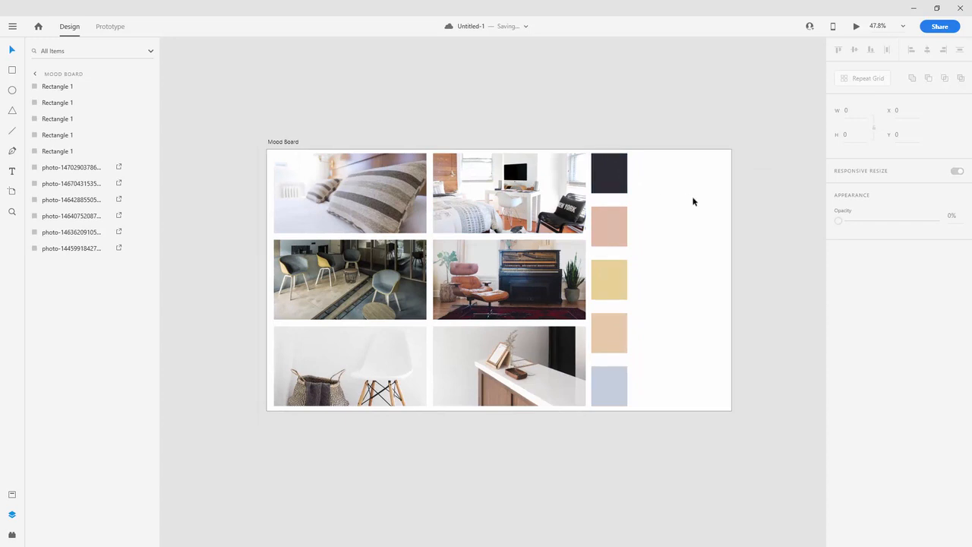
{"action": "left_click", "coordinate": [733, 224]}
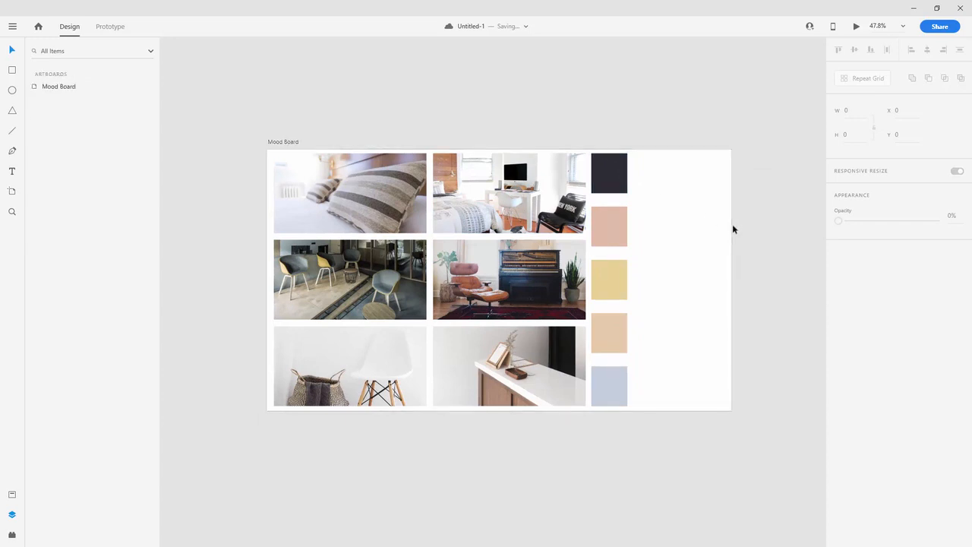
{"action": "left_click", "coordinate": [731, 228]}
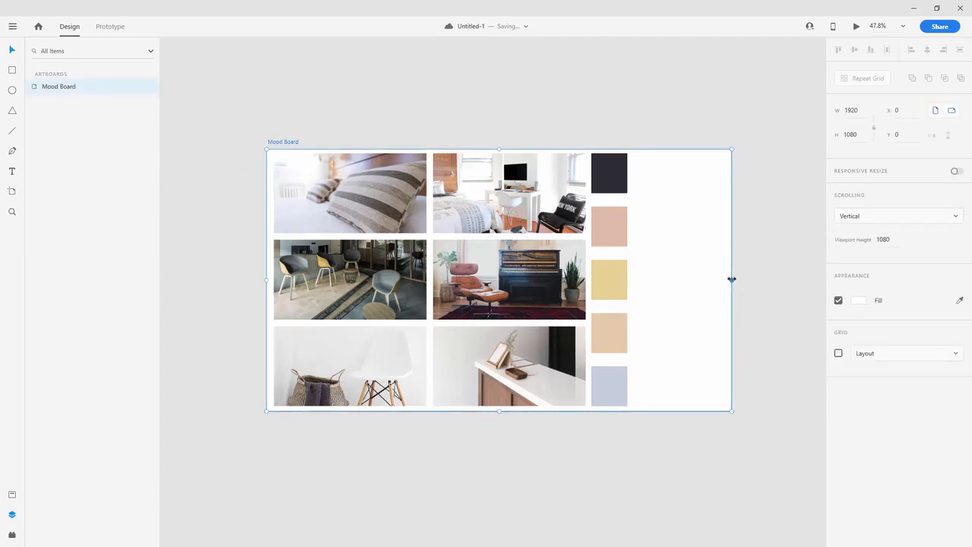
{"action": "left_click_drag", "start_coordinate": [732, 279], "coordinate": [708, 275]}
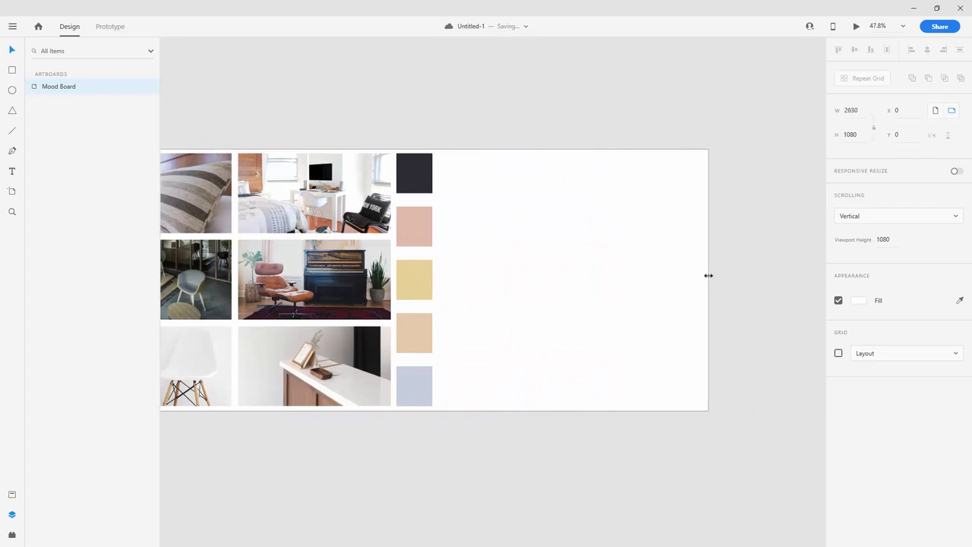
{"action": "left_click", "coordinate": [499, 96]}
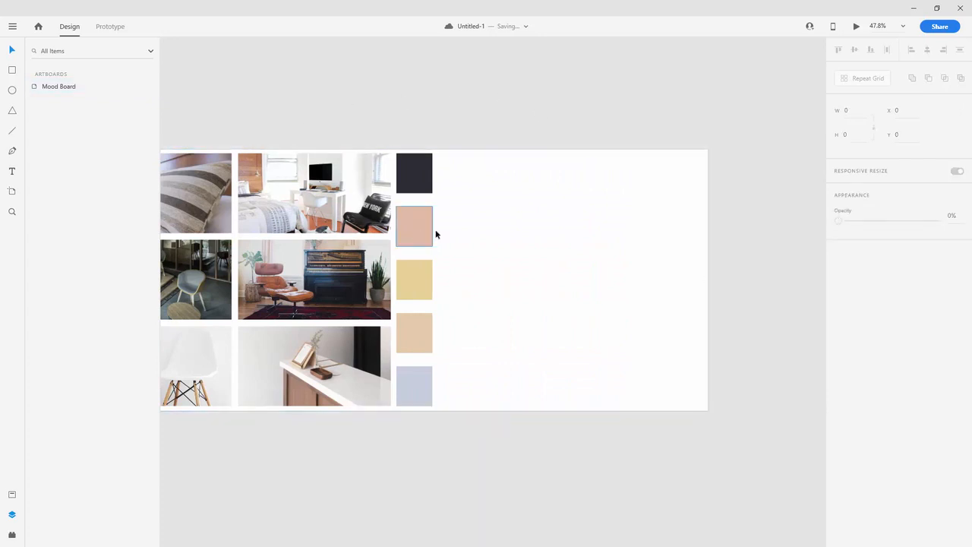
- Add the text "This Is Our Headline" in the empty area beside the swatches and set its font to Open Sans
{"action": "key", "text": "t"}
{"action": "left_click", "coordinate": [481, 219]}
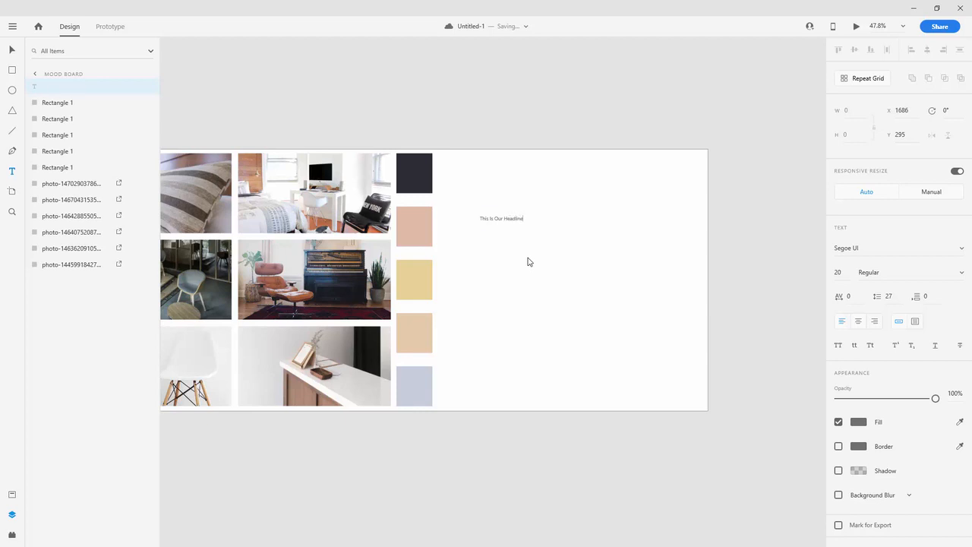
{"action": "key", "text": "ctrl+a"}
{"action": "left_click", "coordinate": [962, 248]}
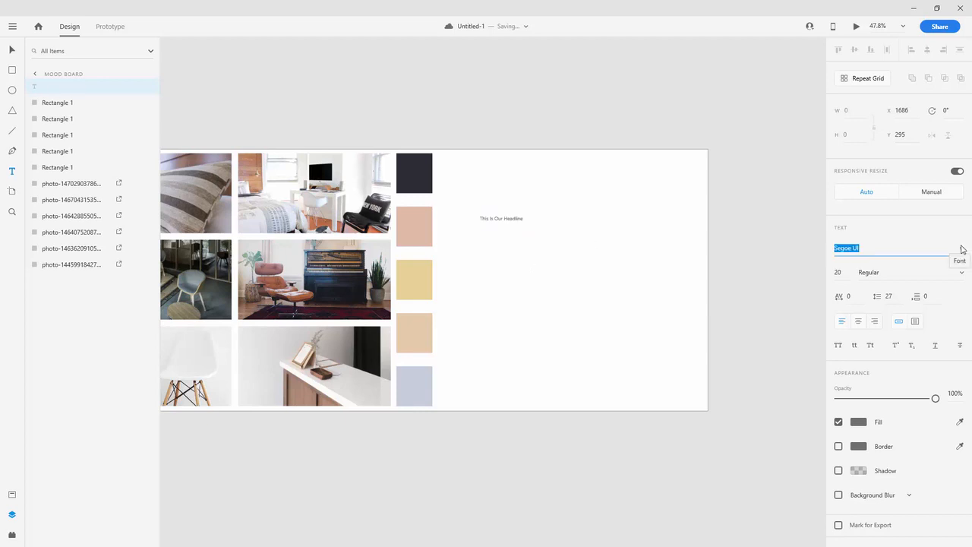
{"action": "left_click", "coordinate": [962, 248]}
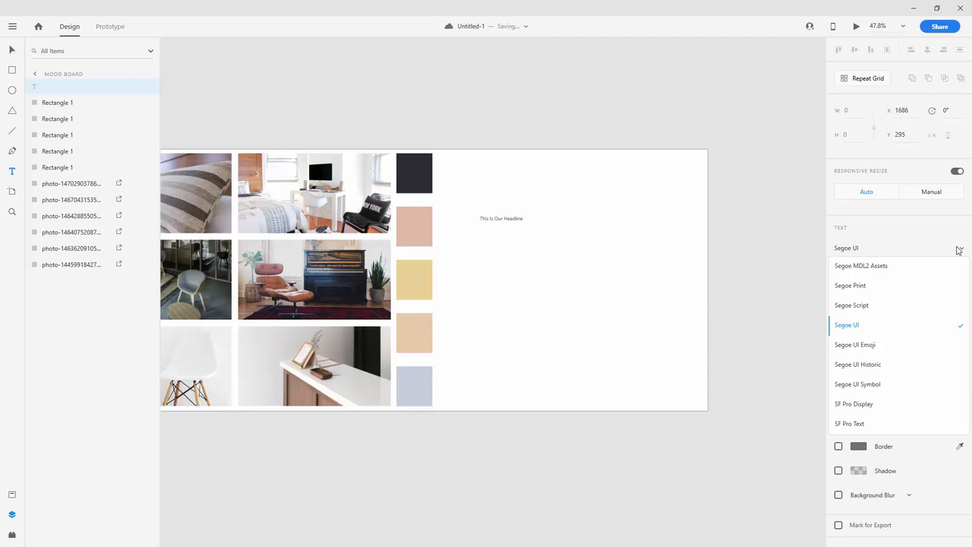
{"action": "key", "text": "o"}
{"action": "key", "text": "Return"}
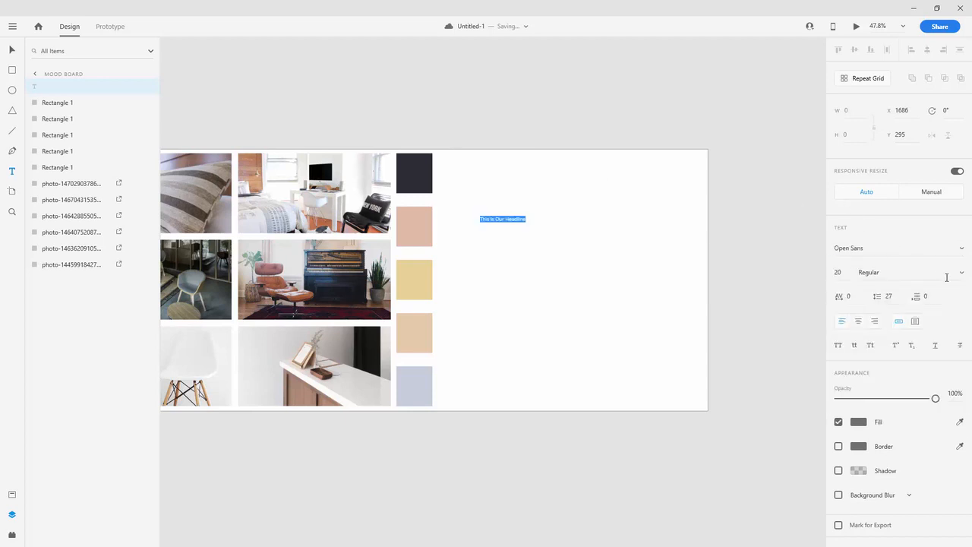
- Make the headline text Bold and set its font size to 48
{"action": "left_click", "coordinate": [961, 275]}
{"action": "left_click", "coordinate": [884, 428]}
{"action": "left_click", "coordinate": [840, 272]}
{"action": "type", "text": "48"}
{"action": "key", "text": "Return"}
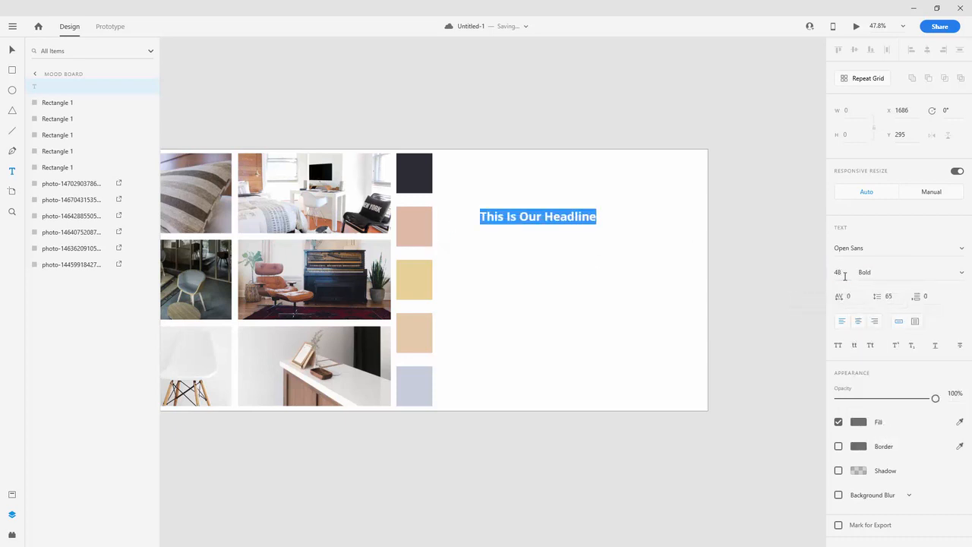
- Move the headline next to the pink swatch and place a duplicate directly below it at Y 341
{"action": "left_click", "coordinate": [12, 51]}
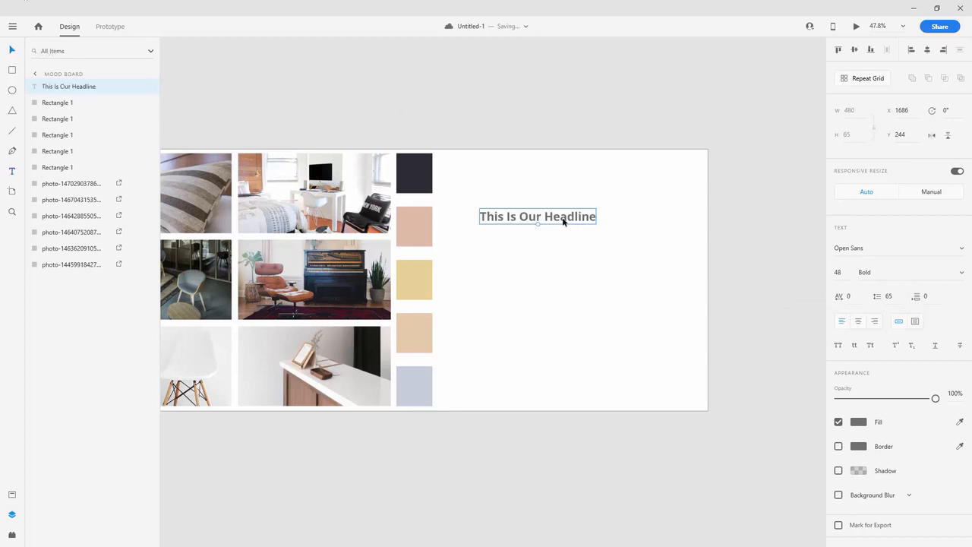
{"action": "left_click_drag", "start_coordinate": [563, 220], "coordinate": [533, 234]}
{"action": "key", "text": "ctrl+d"}
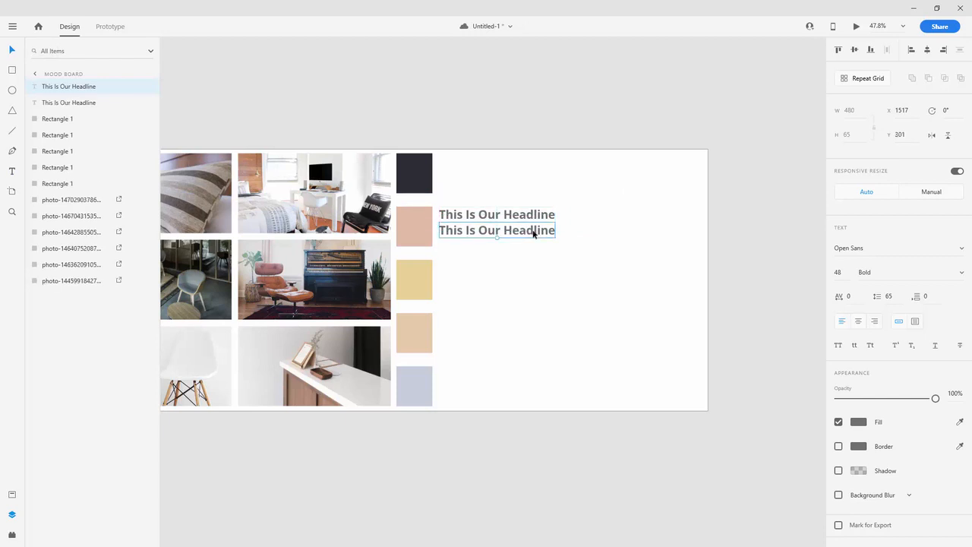
{"action": "key", "text": "shift+Down"}
{"action": "key", "text": "shift+Down"}
{"action": "key", "text": "shift+Down"}
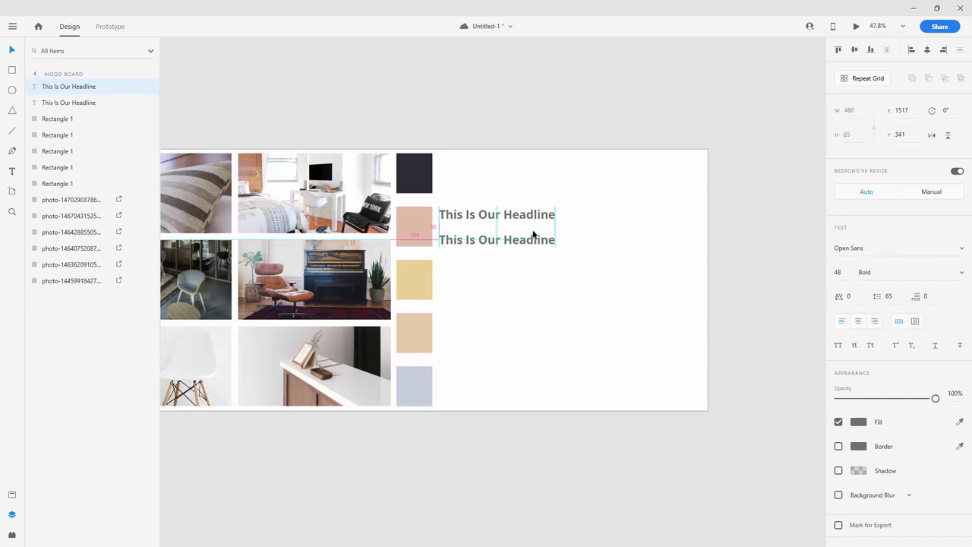
- Convert the lower headline copy from point text to area text
{"action": "left_click", "coordinate": [443, 230], "text": "shift"}
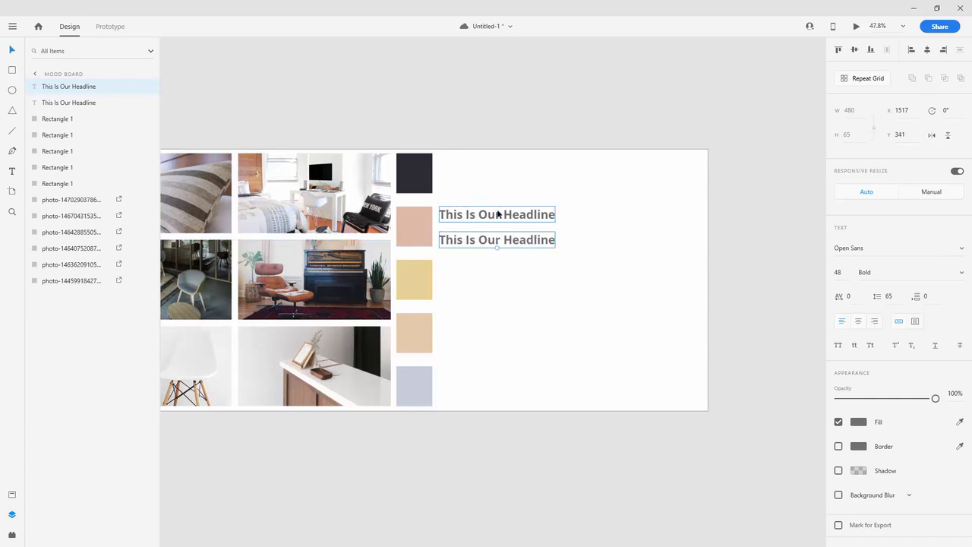
{"action": "left_click", "coordinate": [499, 241]}
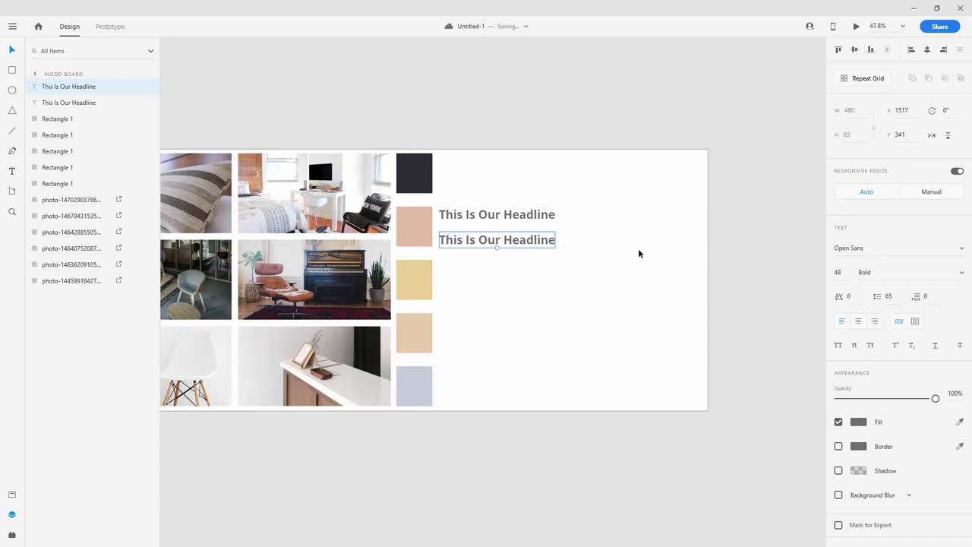
{"action": "left_click", "coordinate": [916, 323]}
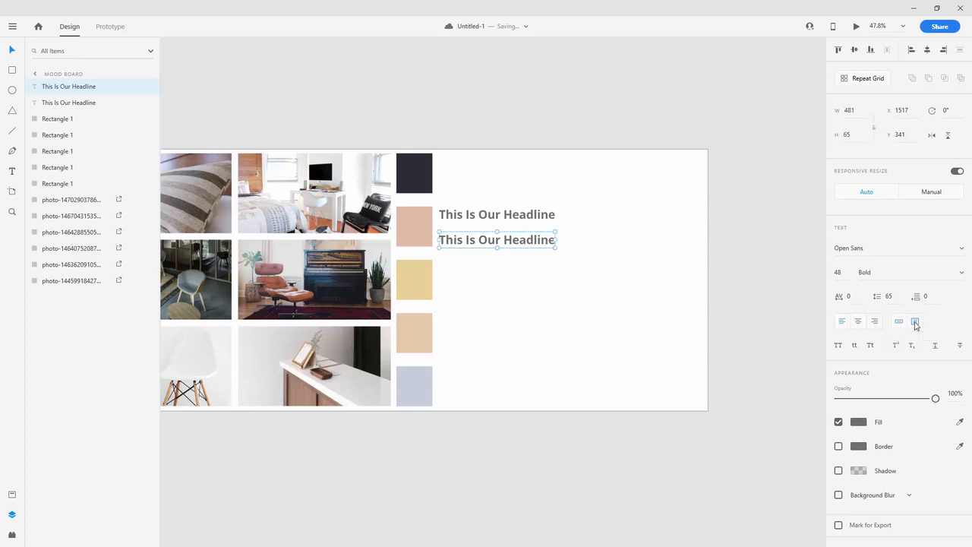
- Set the lower text's font size to 24 and enlarge its text box to 975 by 280
{"action": "left_click", "coordinate": [840, 272]}
{"action": "type", "text": "24"}
{"action": "key", "text": "Return"}
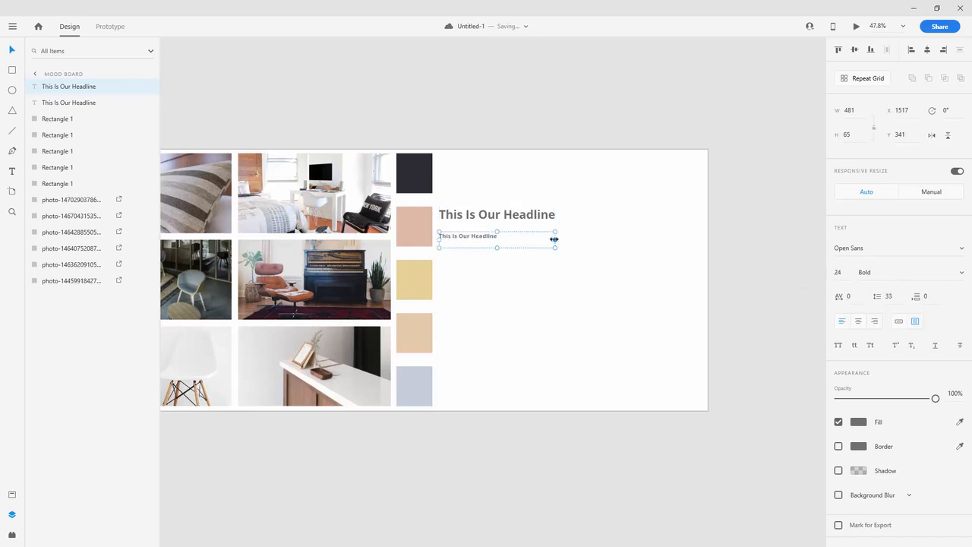
{"action": "left_click_drag", "start_coordinate": [554, 240], "coordinate": [676, 239]}
{"action": "left_click_drag", "start_coordinate": [559, 249], "coordinate": [560, 300]}
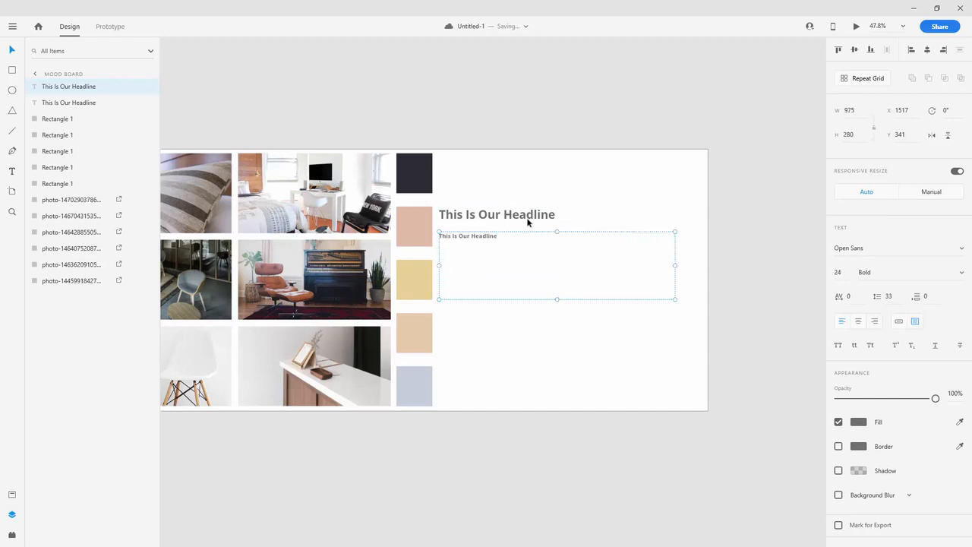
- Search the full catalogue of XD add-on plugins for "lorem i" and return to the mood board
{"action": "left_click", "coordinate": [12, 536]}
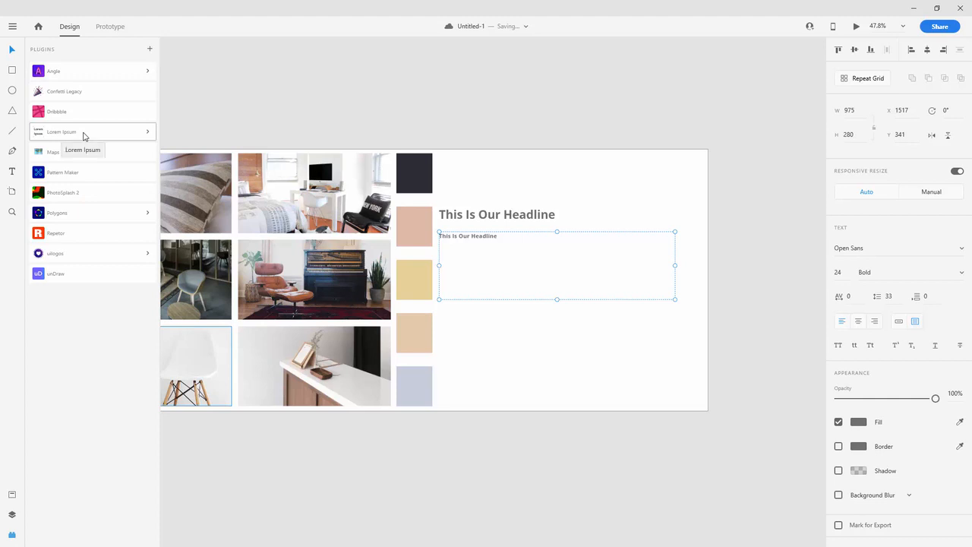
{"action": "left_click", "coordinate": [38, 28]}
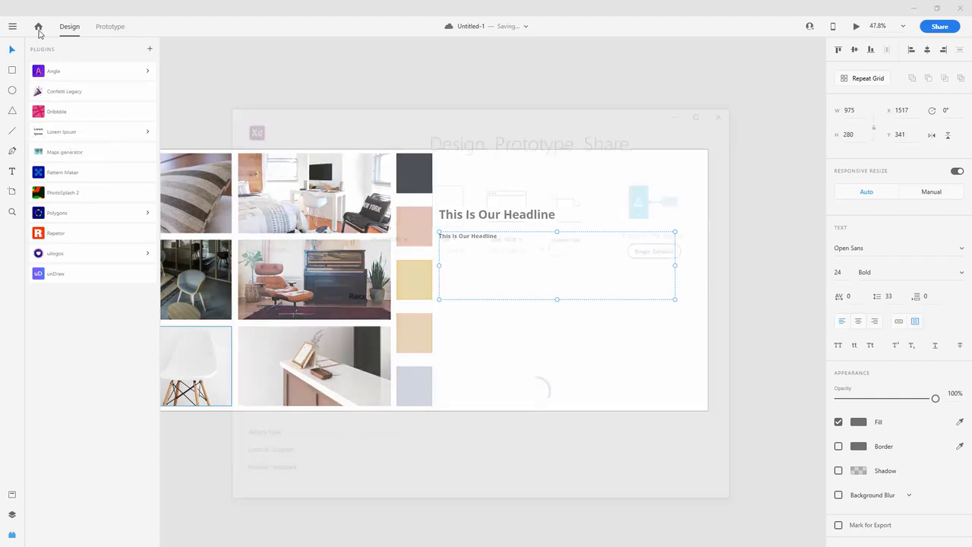
{"action": "left_click", "coordinate": [258, 170]}
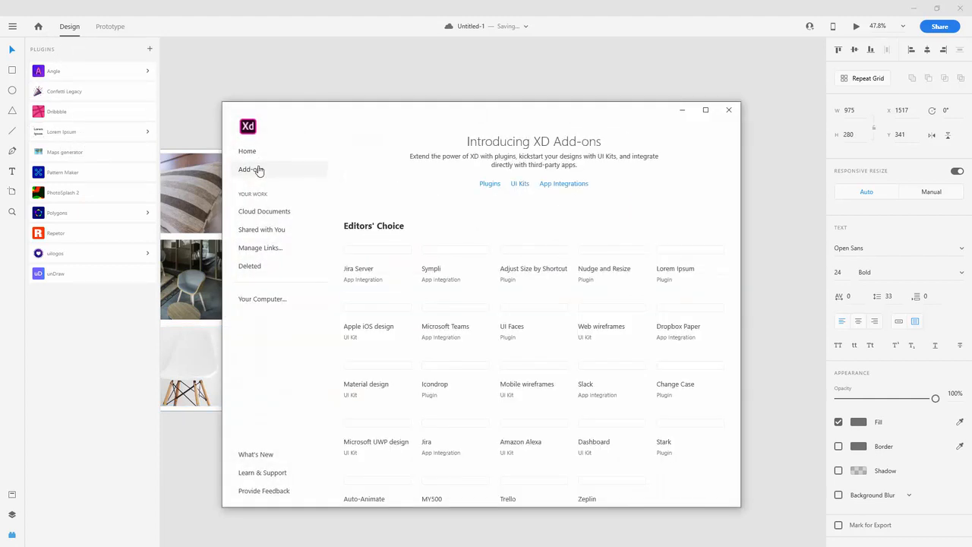
{"action": "left_click", "coordinate": [497, 185]}
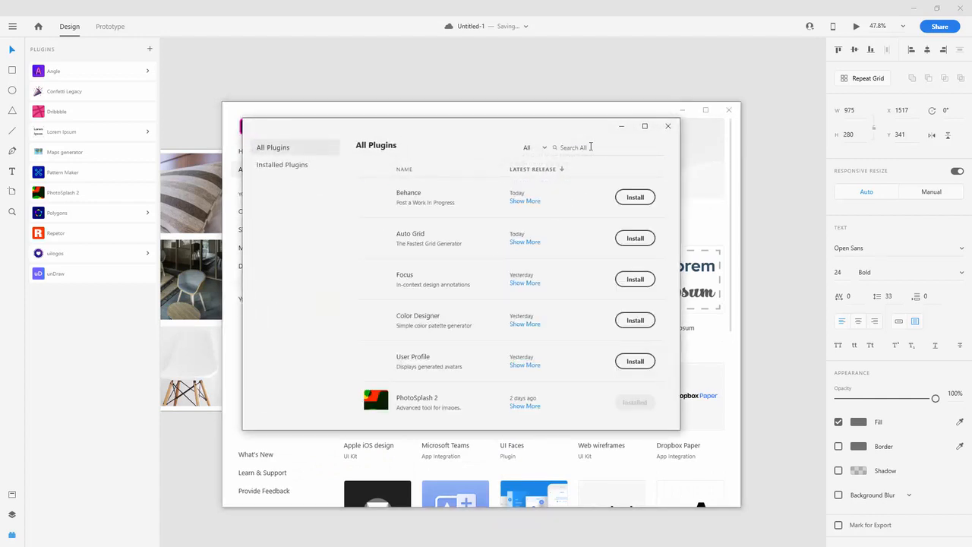
{"action": "type", "text": "l"}
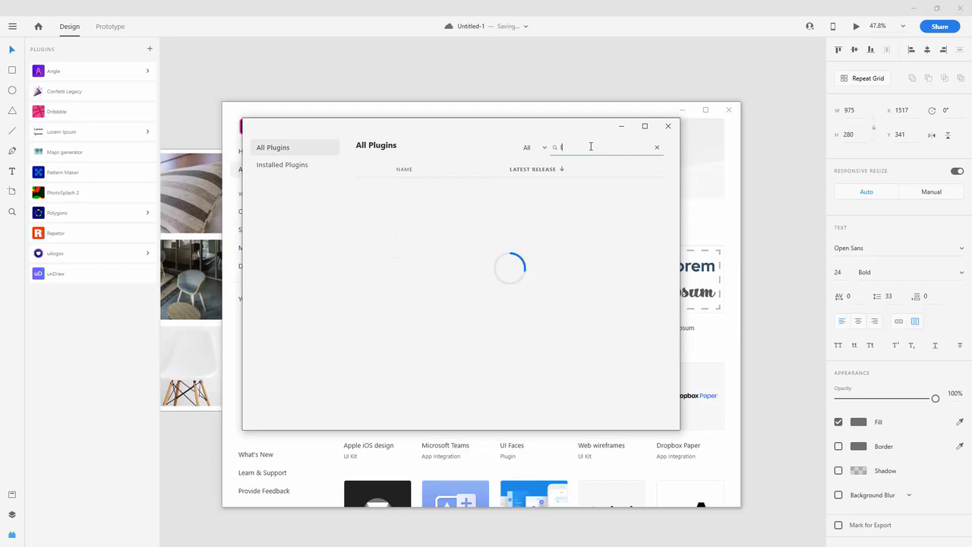
{"action": "type", "text": "orem i"}
{"action": "left_click", "coordinate": [672, 126]}
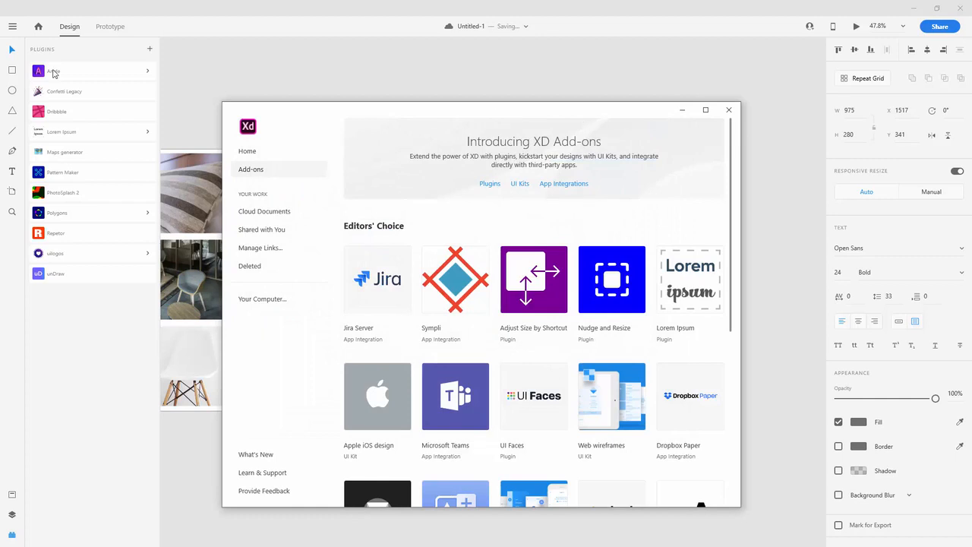
{"action": "left_click", "coordinate": [729, 110]}
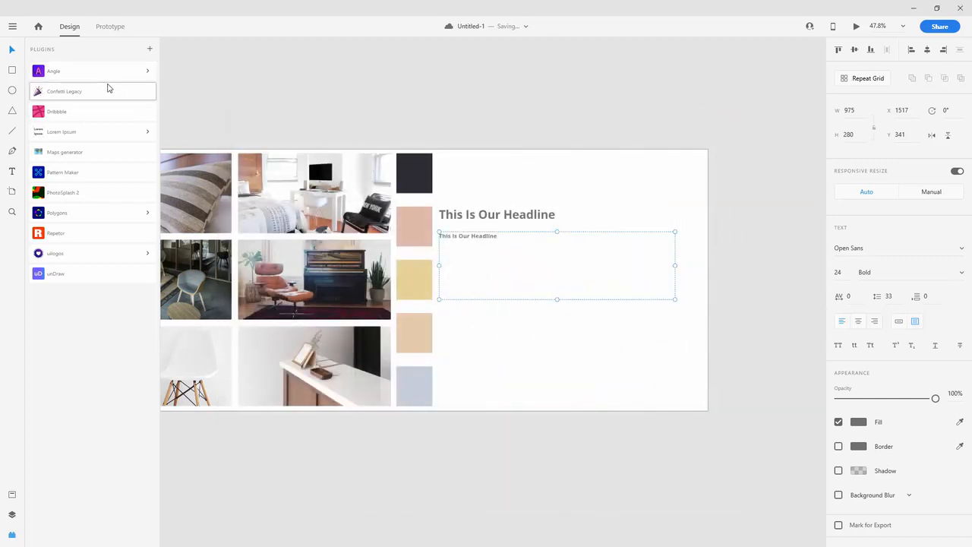
- Fill the lower text box with Cicero (English) placeholder text from the Lorem Ipsum plugin, including line breaks and no ending punctuation mark
{"action": "left_click", "coordinate": [113, 132]}
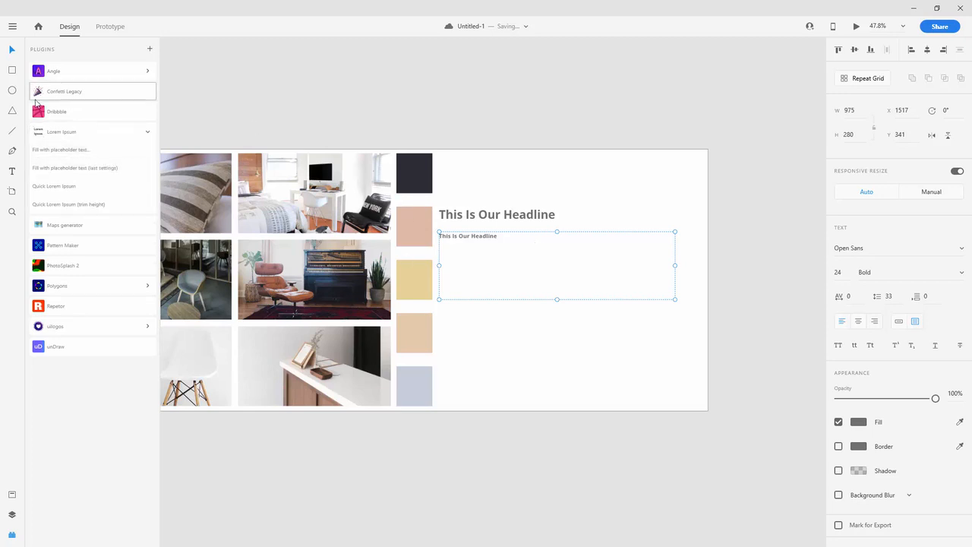
{"action": "left_click", "coordinate": [65, 149]}
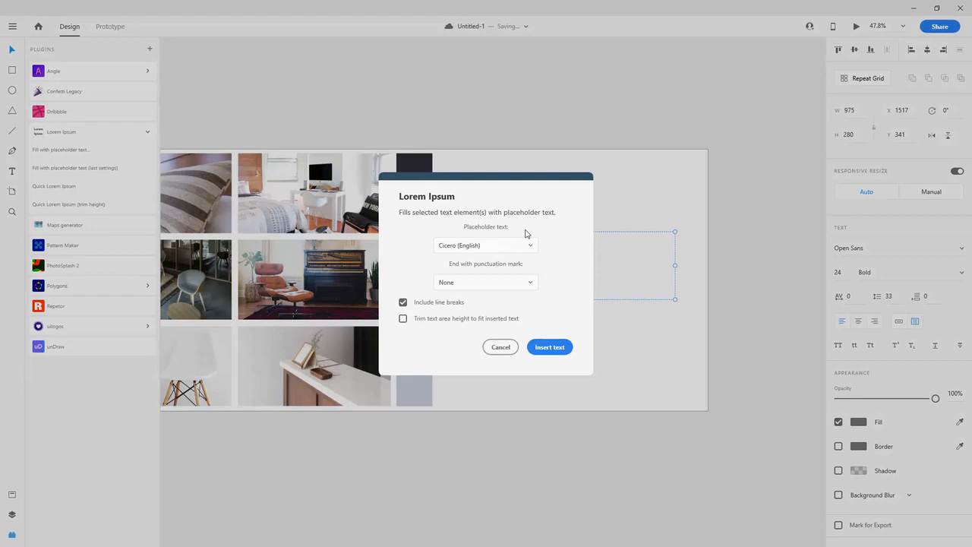
{"action": "left_click", "coordinate": [561, 348]}
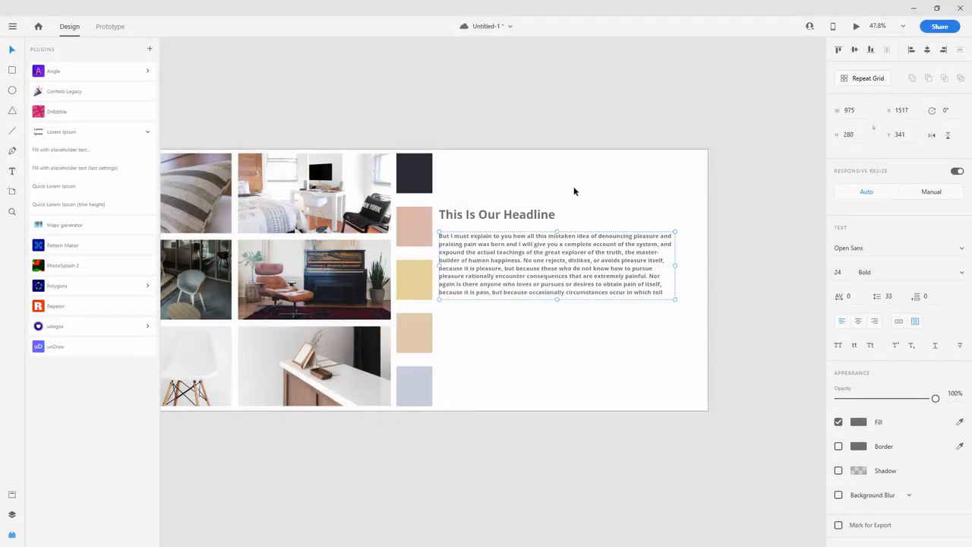
{"action": "left_click", "coordinate": [573, 190]}
- Set the body paragraph's font weight to Regular
{"action": "left_click", "coordinate": [529, 263]}
{"action": "left_click", "coordinate": [959, 276]}
{"action": "left_click", "coordinate": [918, 290]}
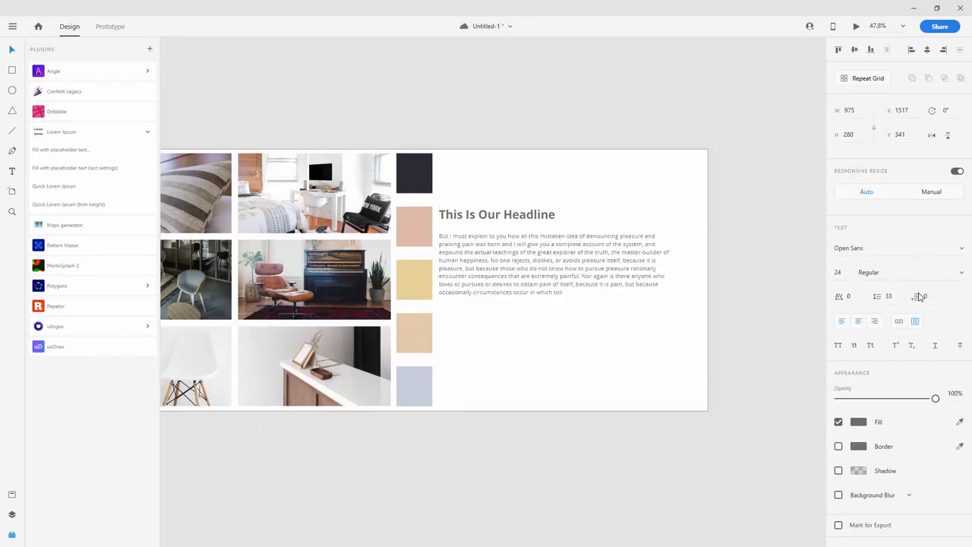
{"action": "left_click", "coordinate": [517, 218]}
{"action": "left_click", "coordinate": [858, 422]}
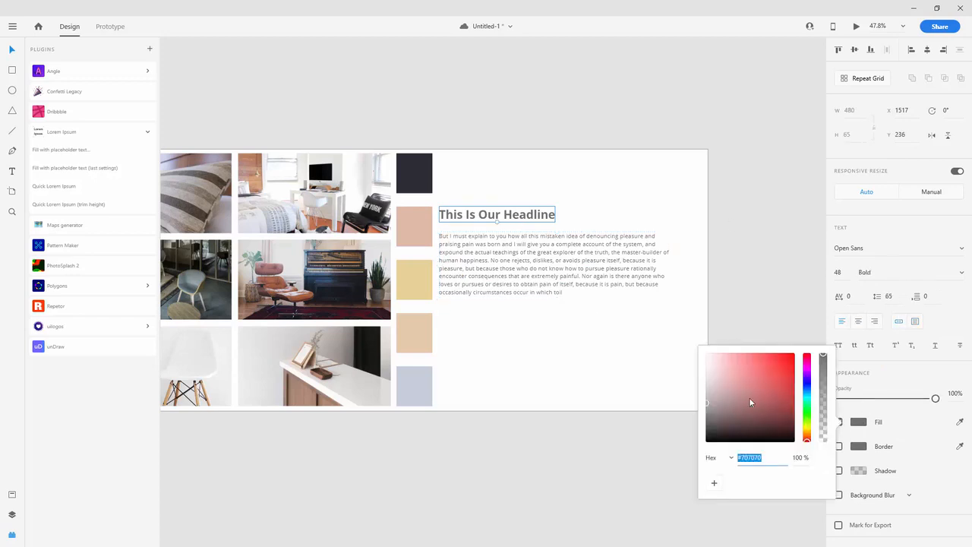
{"action": "left_click", "coordinate": [807, 296]}
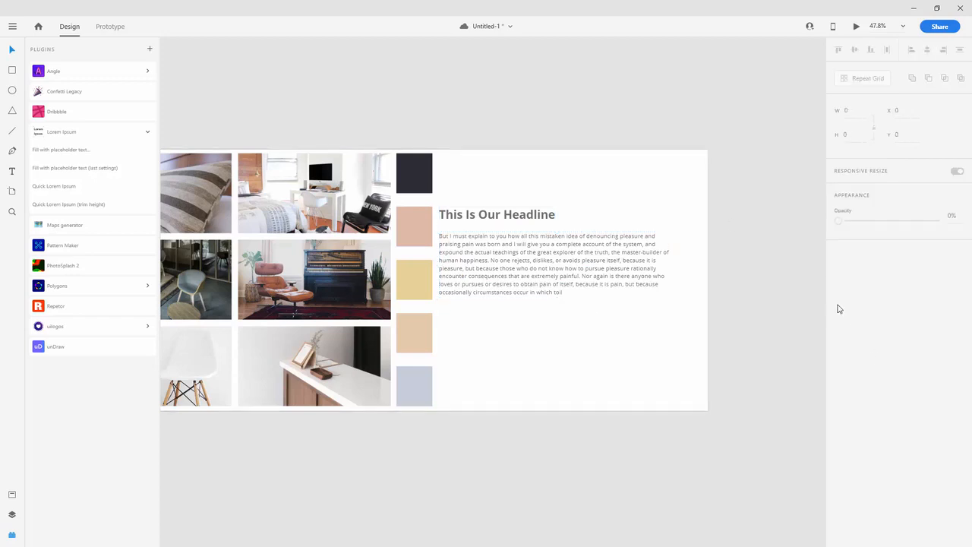
- Colour the headline with the fill sampled from the dark swatch and set its font weight to Extrabold
{"action": "left_click", "coordinate": [513, 213]}
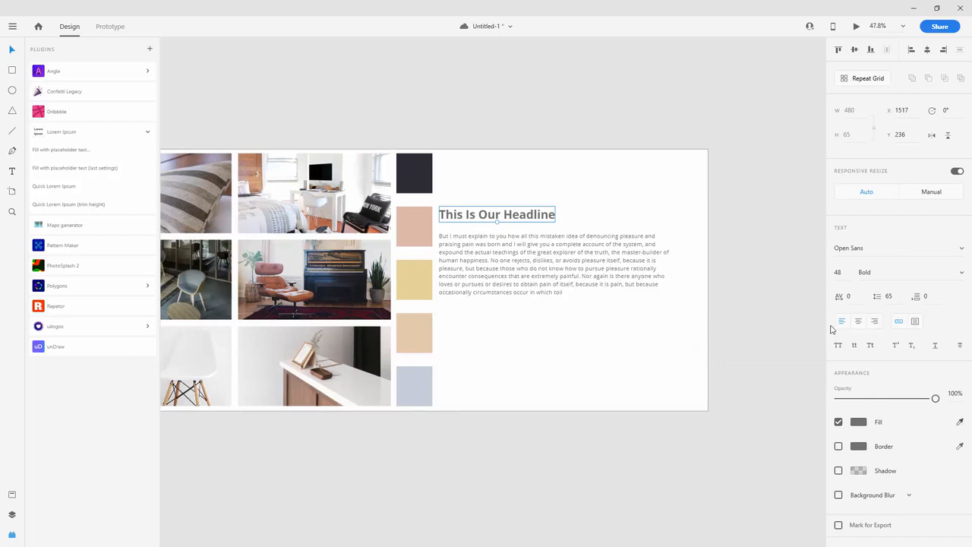
{"action": "key", "text": "i"}
{"action": "left_click", "coordinate": [414, 170]}
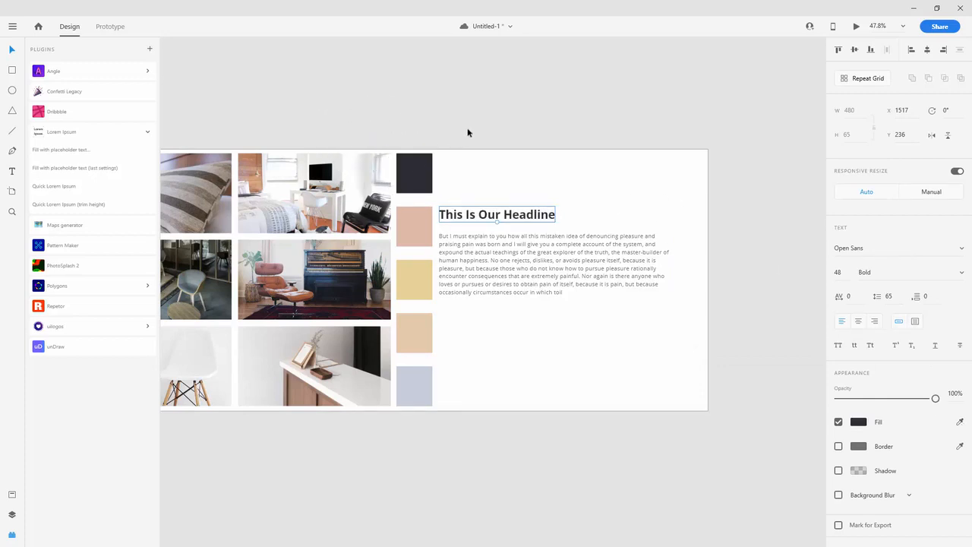
{"action": "left_click", "coordinate": [964, 272]}
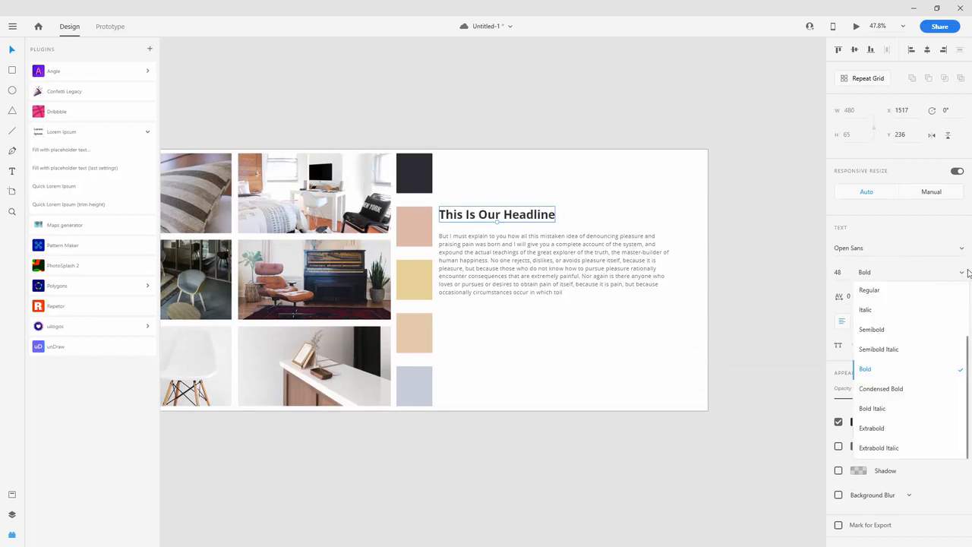
{"action": "left_click", "coordinate": [881, 429]}
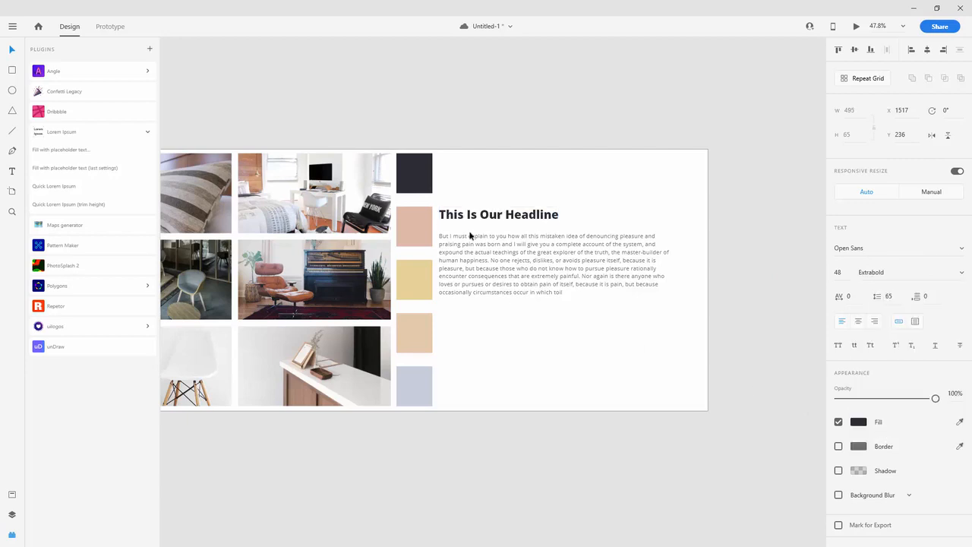
{"action": "left_click", "coordinate": [454, 63]}
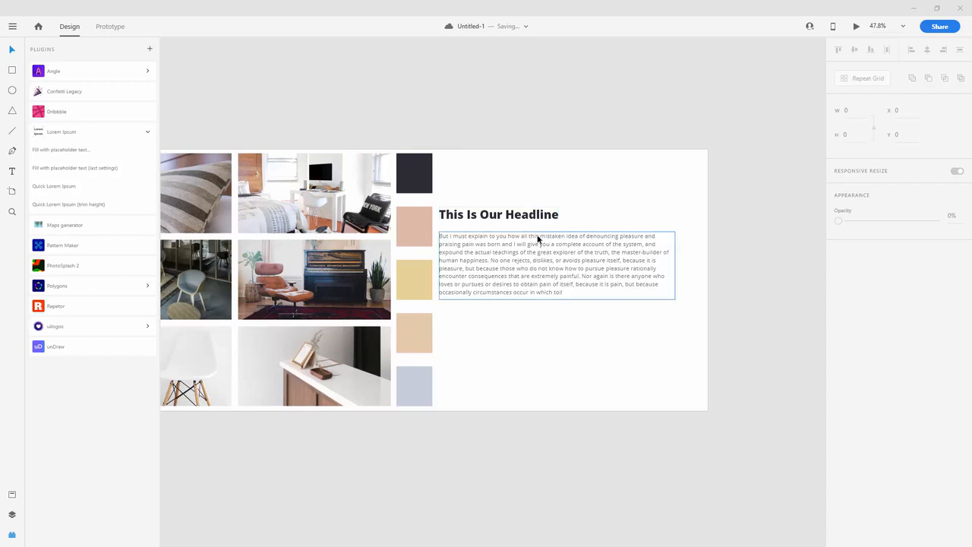
- Narrow the Mood Board artboard to a width of 2513 so its edge sits just beyond the text block
{"action": "left_click", "coordinate": [653, 186]}
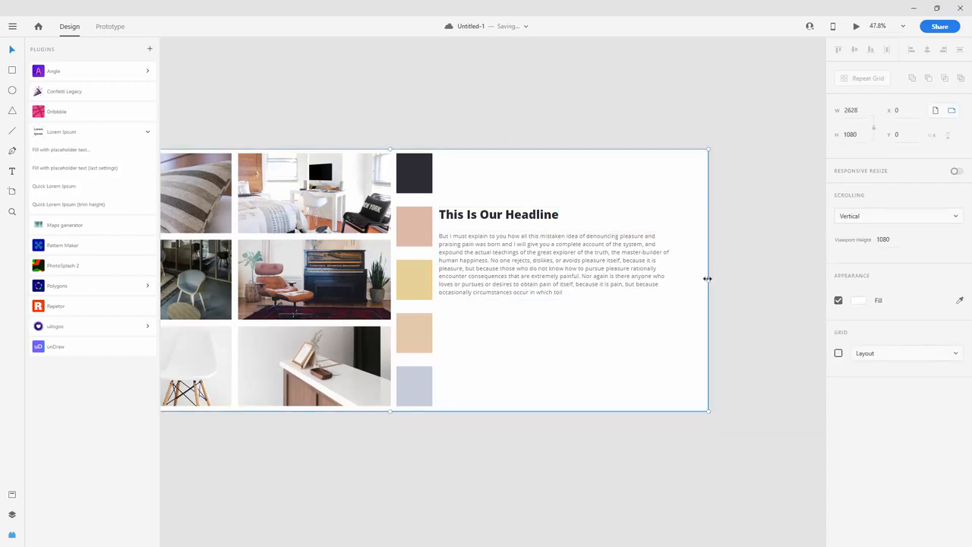
{"action": "left_click_drag", "start_coordinate": [705, 278], "coordinate": [680, 279]}
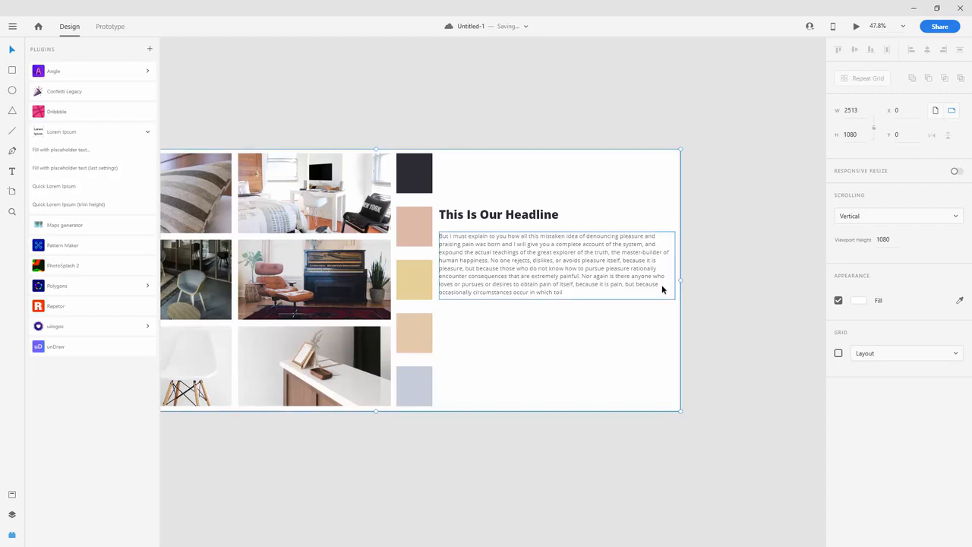
{"action": "left_click", "coordinate": [697, 330]}
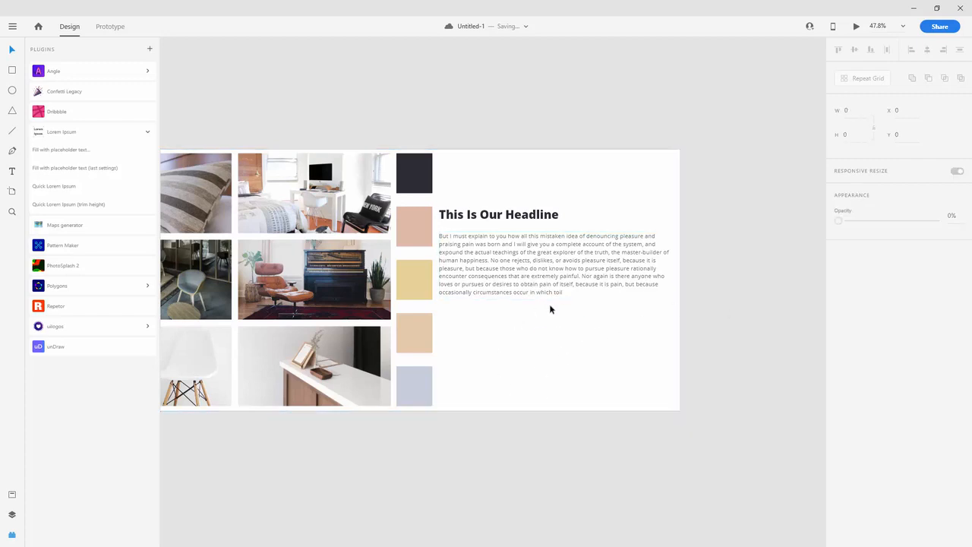
- Start exporting the whole Mood Board artboard with the file format set to JPG
{"action": "scroll", "coordinate": [565, 315], "scroll_direction": "down", "scroll_amount": 3}
{"action": "scroll", "coordinate": [509, 332], "scroll_direction": "up", "scroll_amount": 1}
{"action": "scroll", "coordinate": [509, 332], "scroll_direction": "up", "scroll_amount": 2}
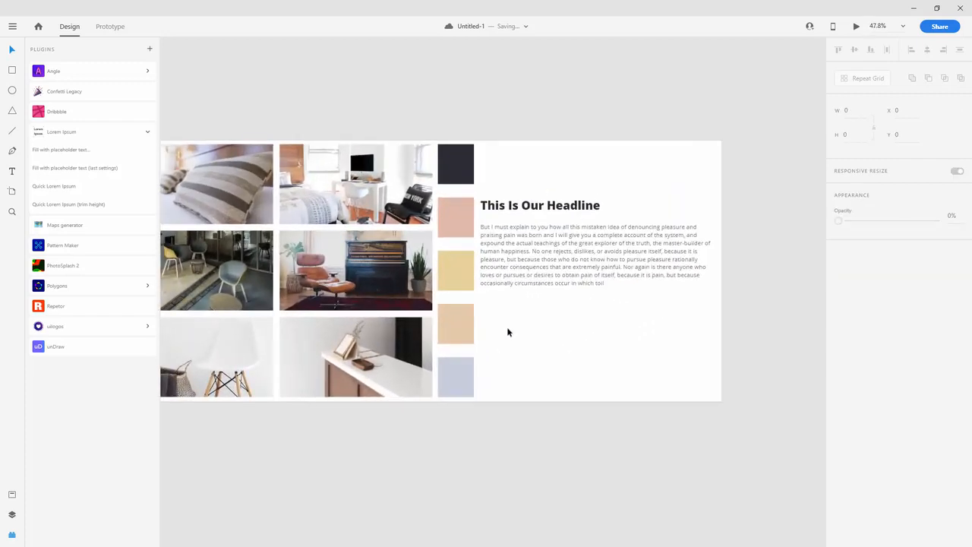
{"action": "scroll", "coordinate": [509, 332], "scroll_direction": "down", "scroll_amount": 1}
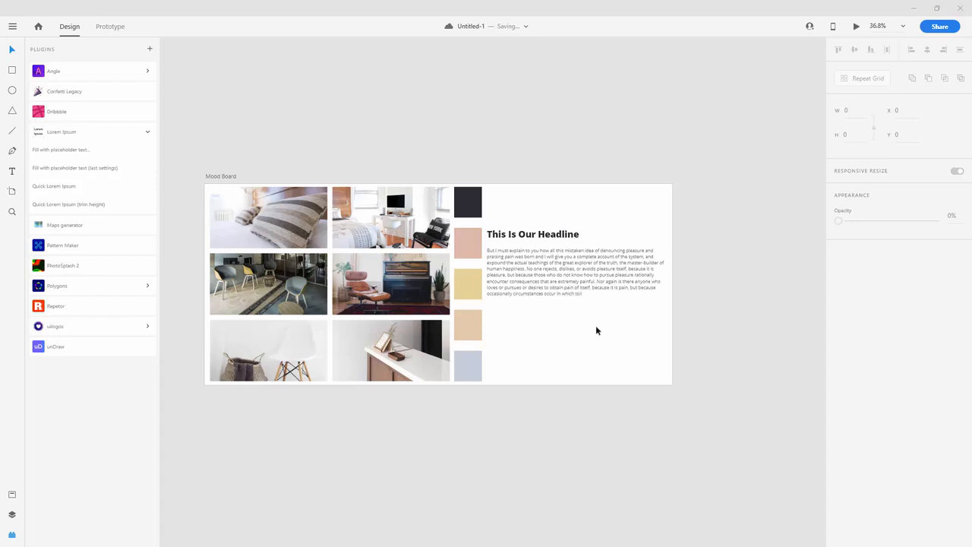
{"action": "left_click", "coordinate": [226, 177]}
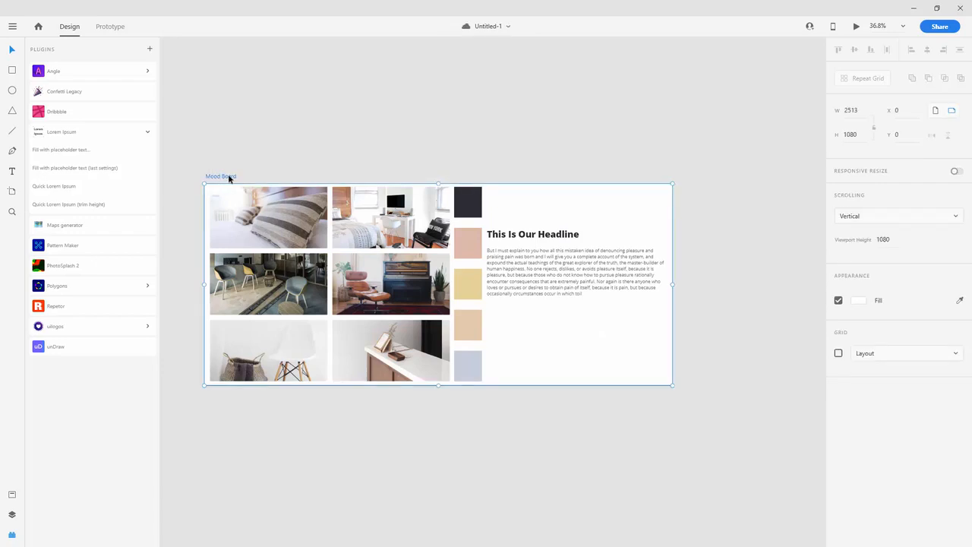
{"action": "key", "text": "ctrl+e"}
{"action": "left_click", "coordinate": [458, 201]}
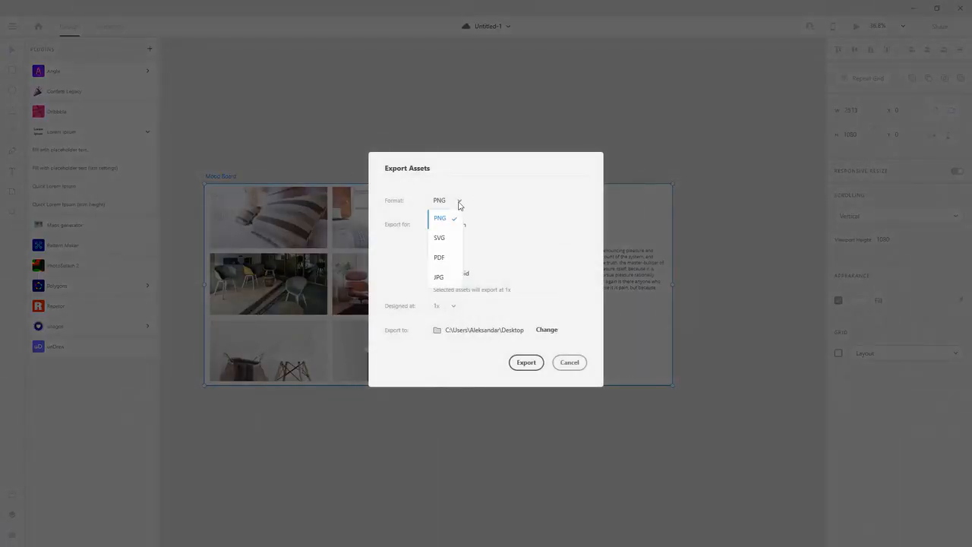
{"action": "left_click", "coordinate": [445, 278]}
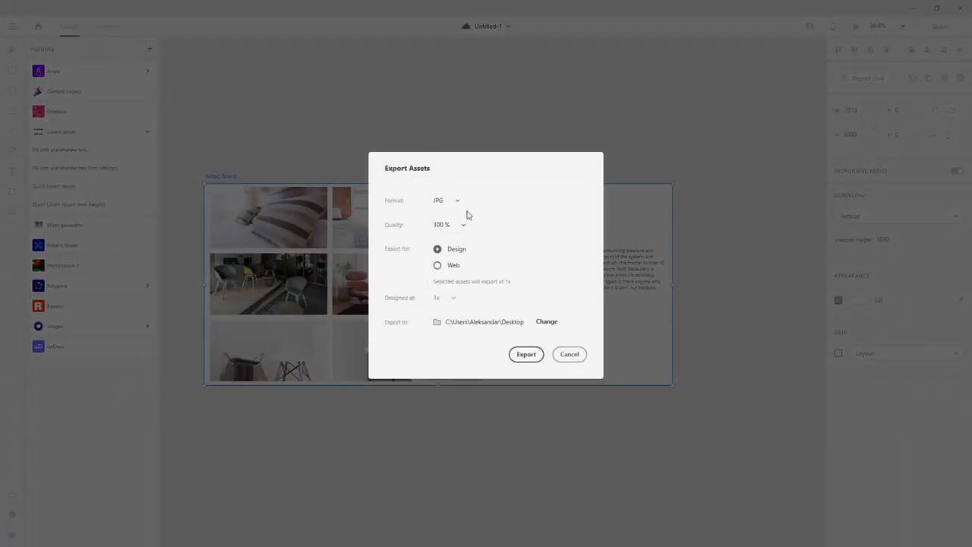